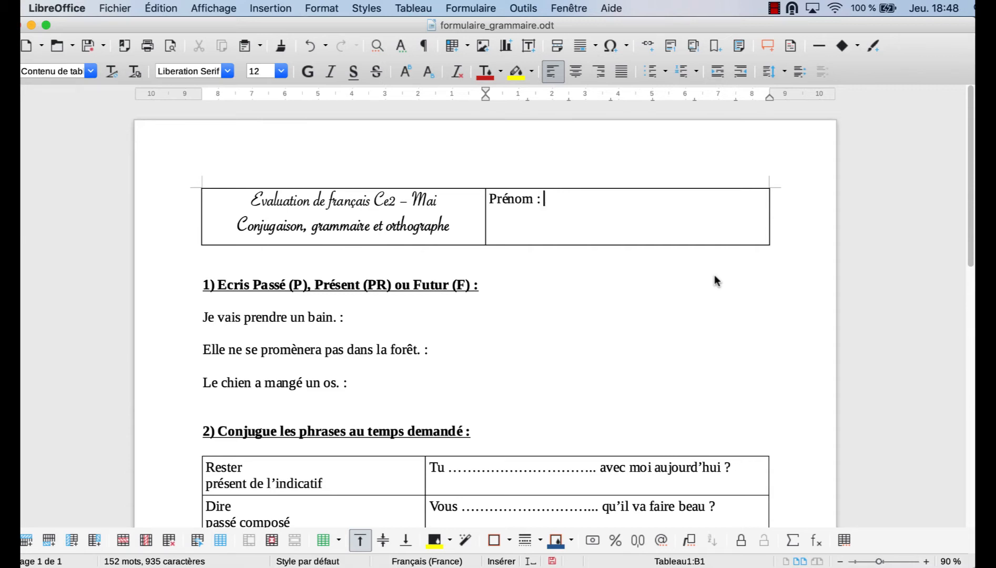
Step: Turn on form design mode and draw a text box about 6.5 cm wide and 0.6 cm high after "Prénom :"
left_click(492, 9)
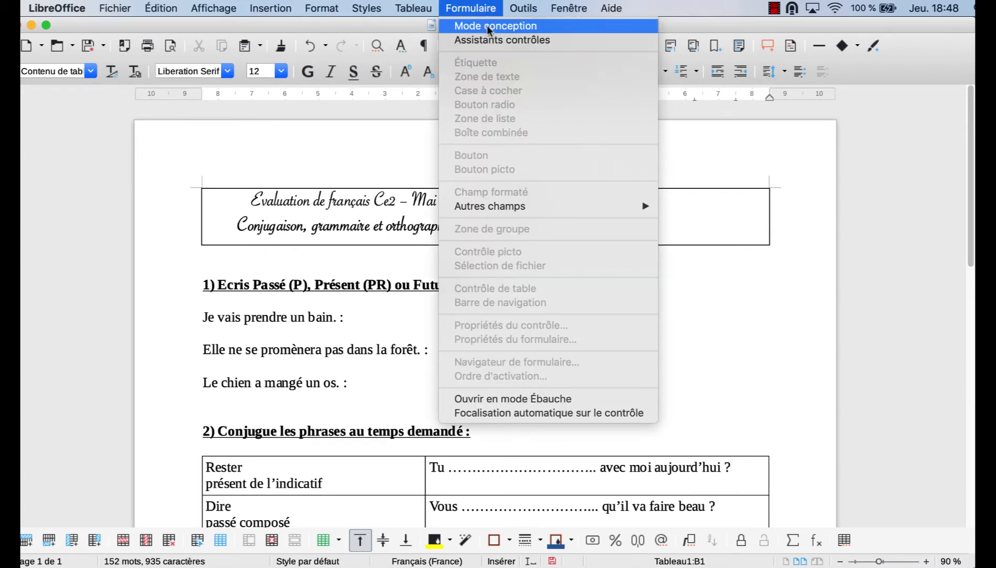
left_click(487, 26)
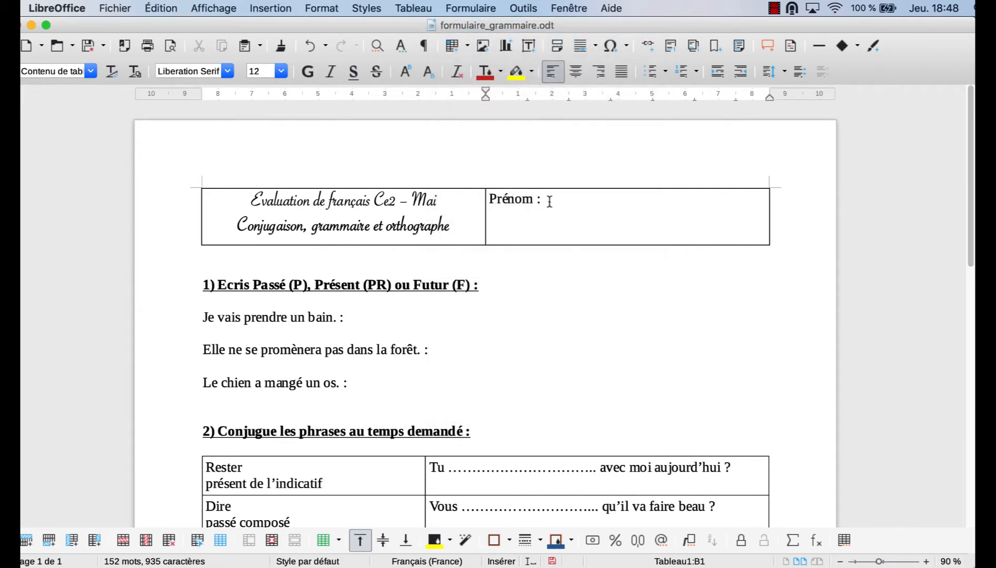
left_click(479, 10)
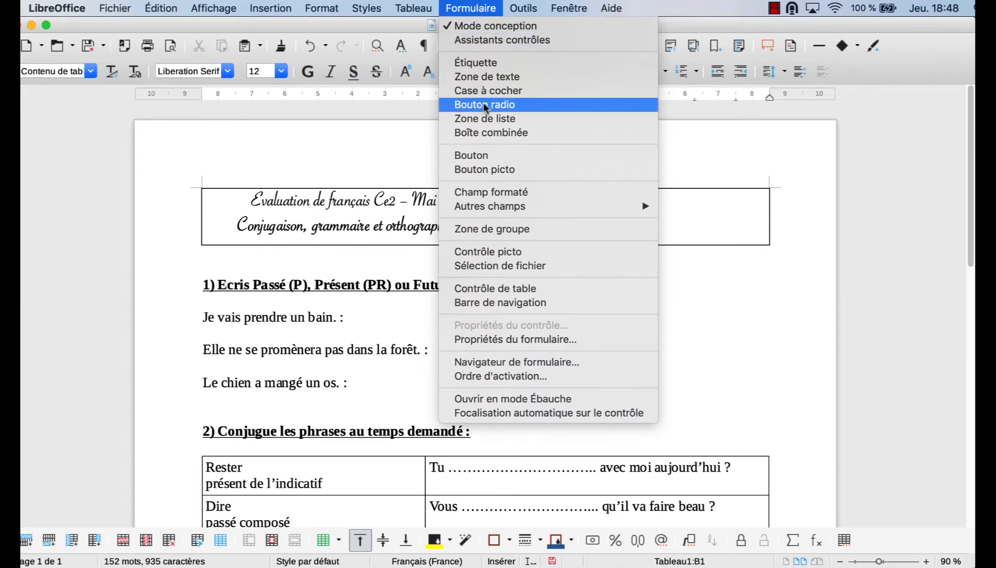
left_click(507, 77)
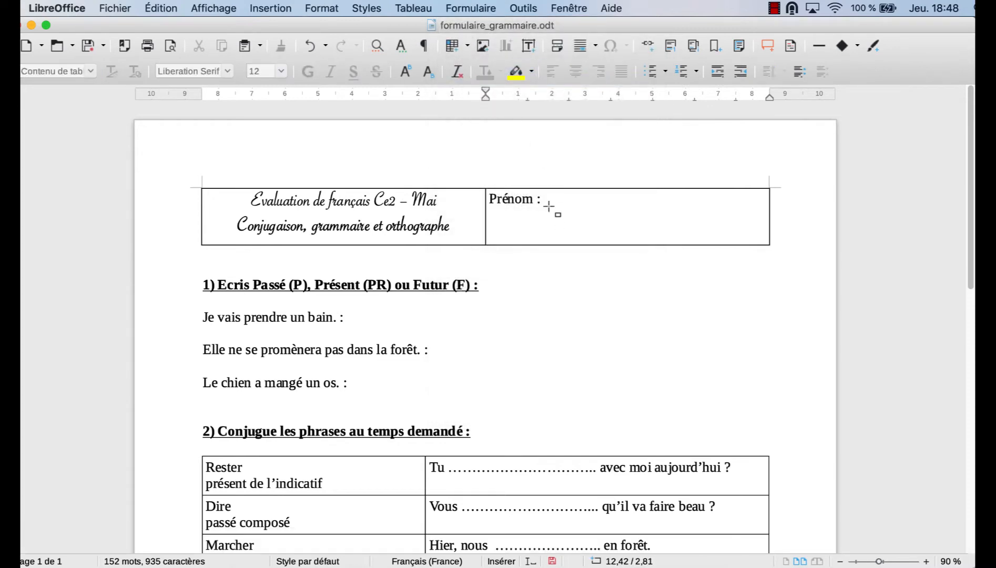
left_click_drag(546, 192, 764, 211)
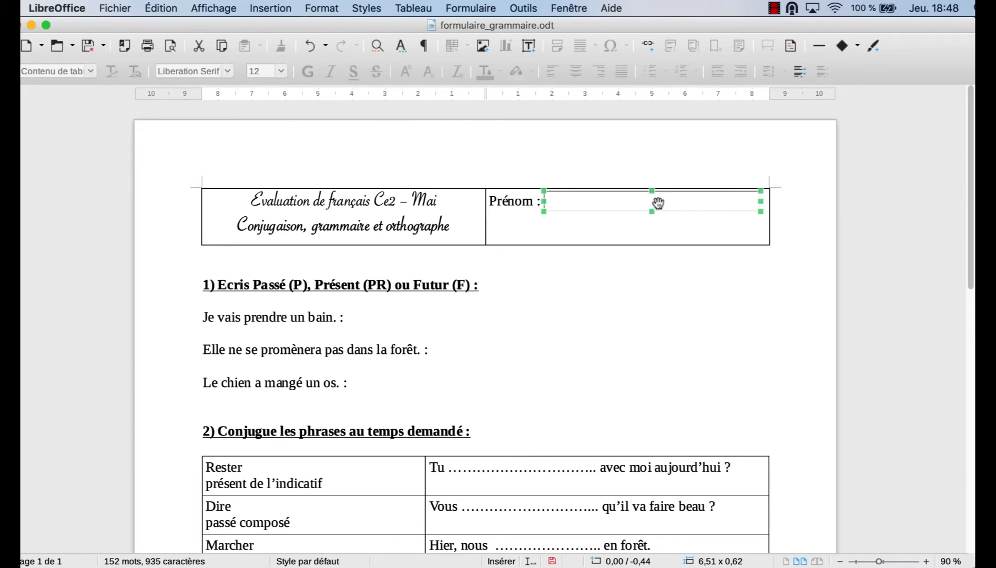
Step: Set the background colour of the Prénom text box to Bleu clair 3 in its control properties
double_click(658, 203)
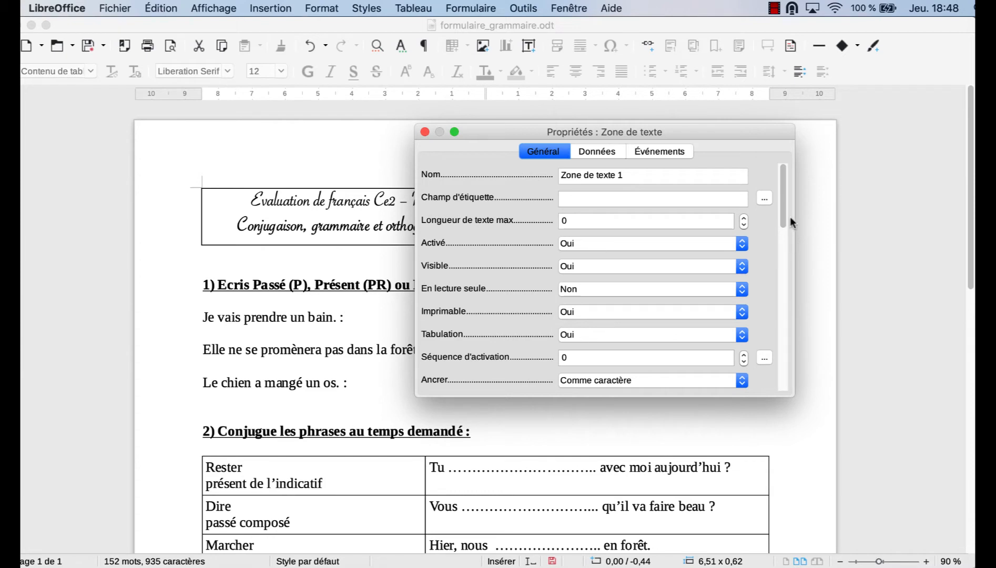
left_click_drag(782, 214, 785, 293)
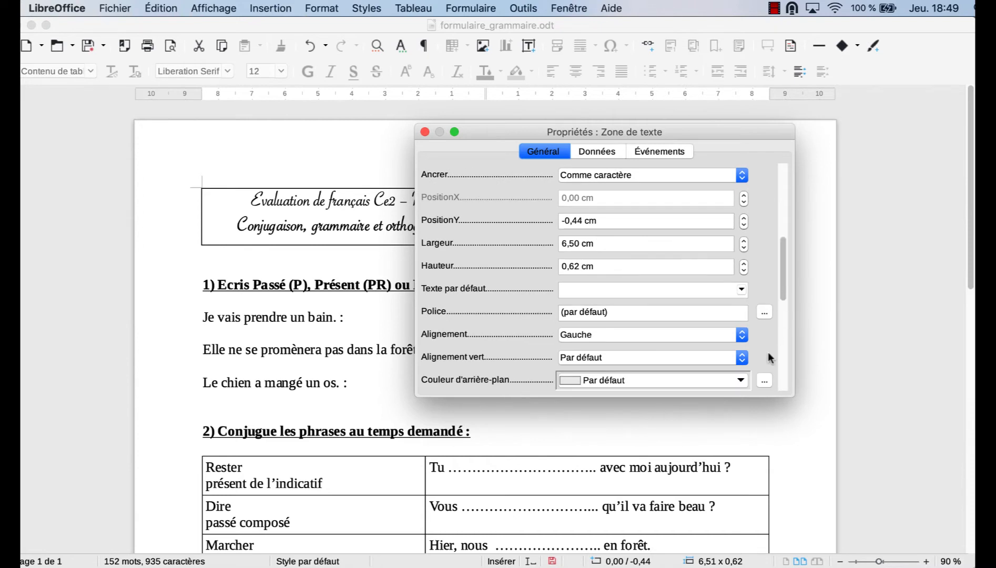
left_click(741, 380)
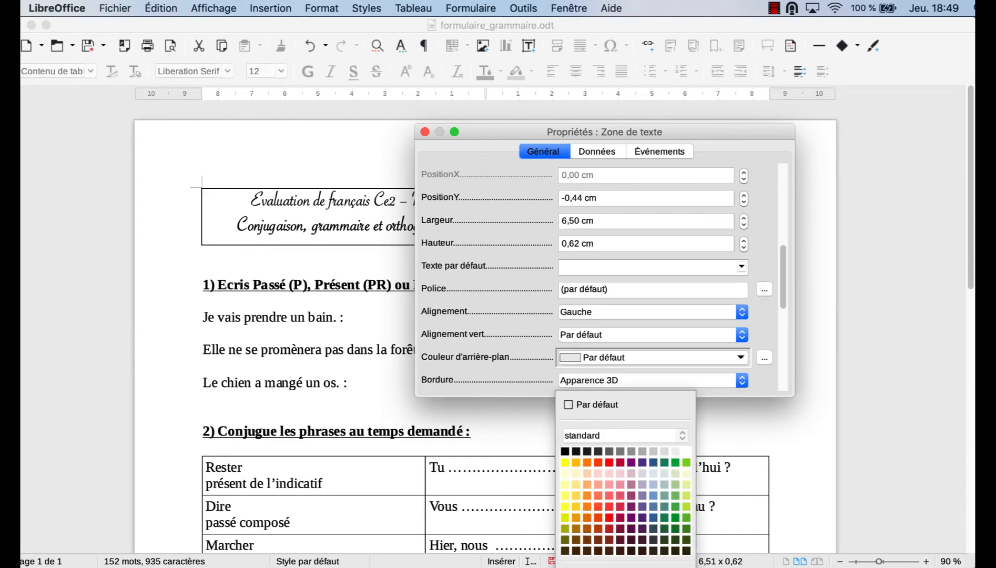
left_click(653, 484)
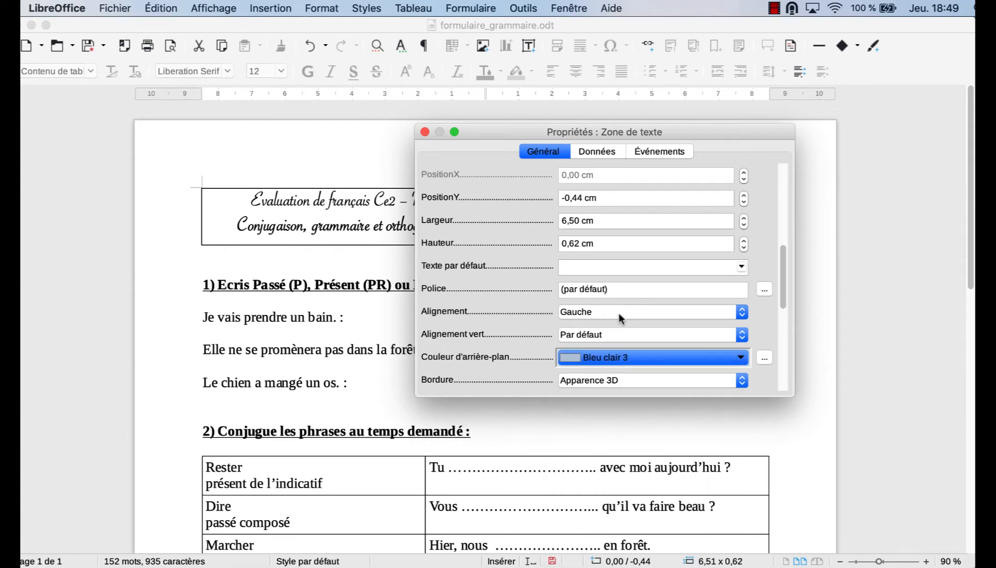
Step: Set the Prénom text box's font to Liberation Serif, Normal, 10 pt, and close its properties
left_click(764, 289)
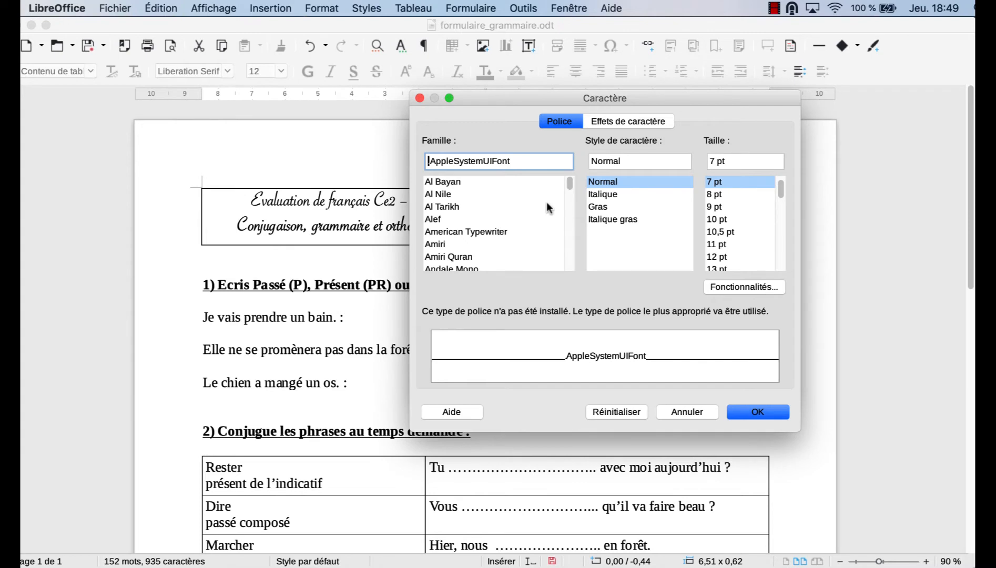
scroll(518, 226, "down", 5)
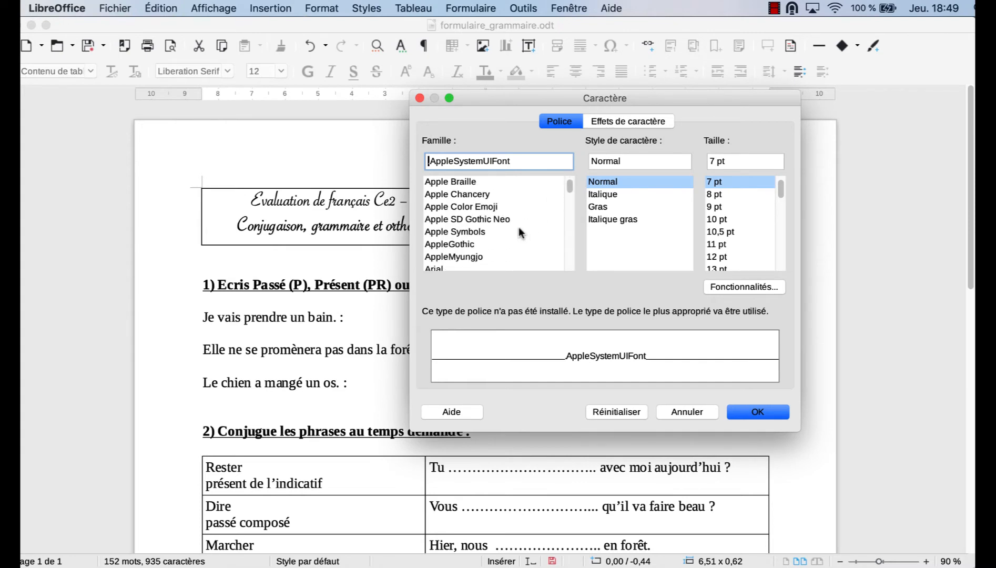
scroll(518, 227, "down", 10)
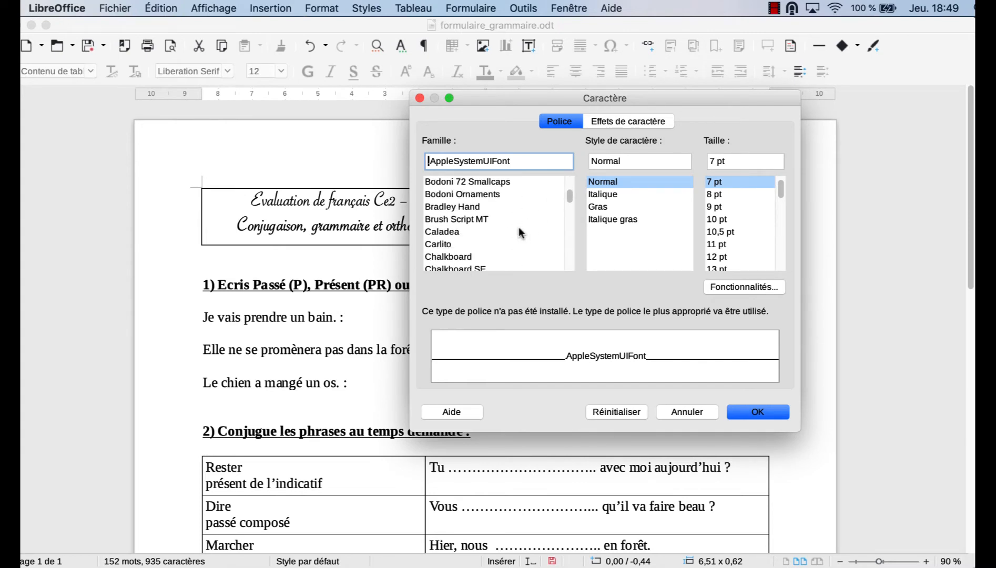
scroll(519, 228, "down", 10)
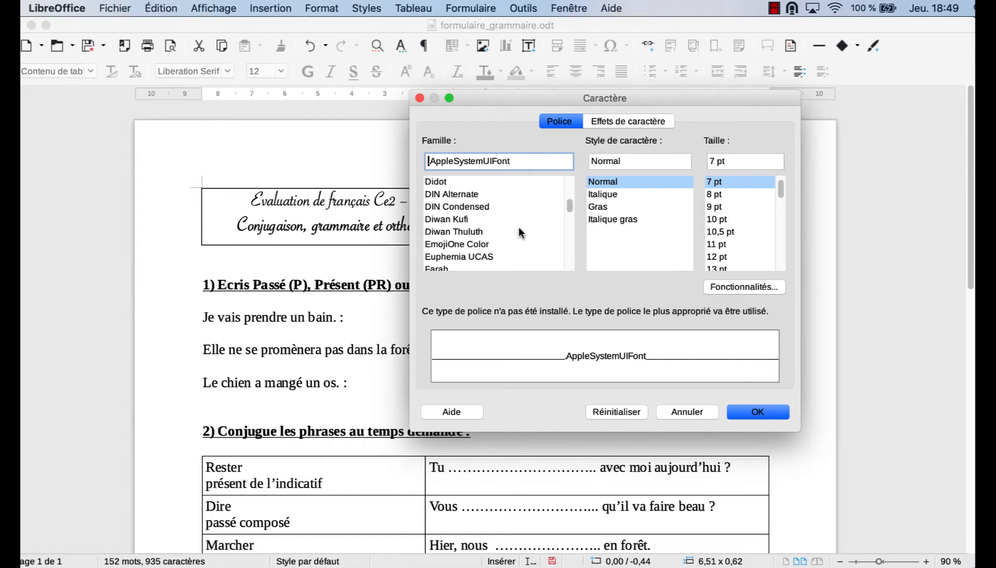
scroll(518, 227, "down", 10)
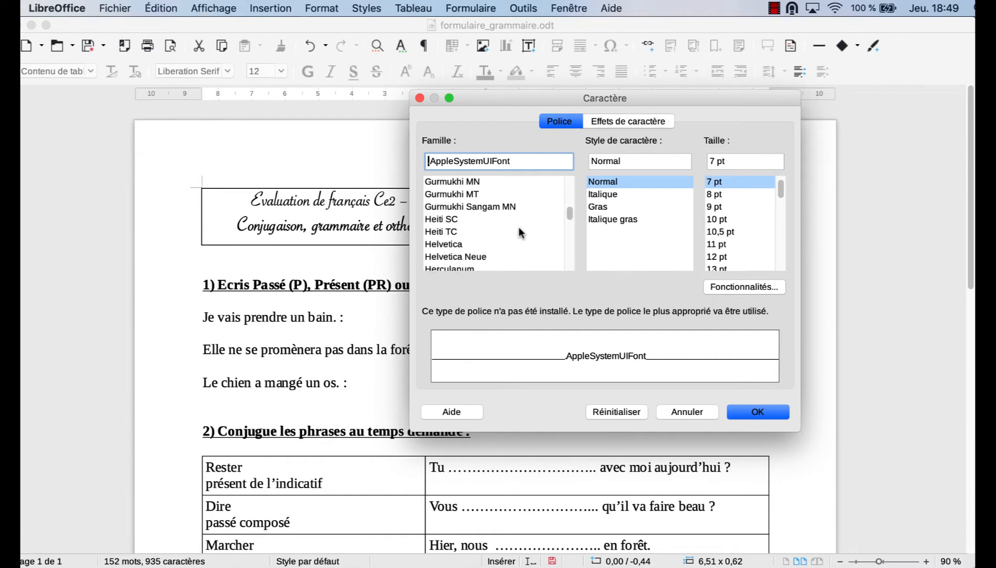
scroll(518, 226, "down", 10)
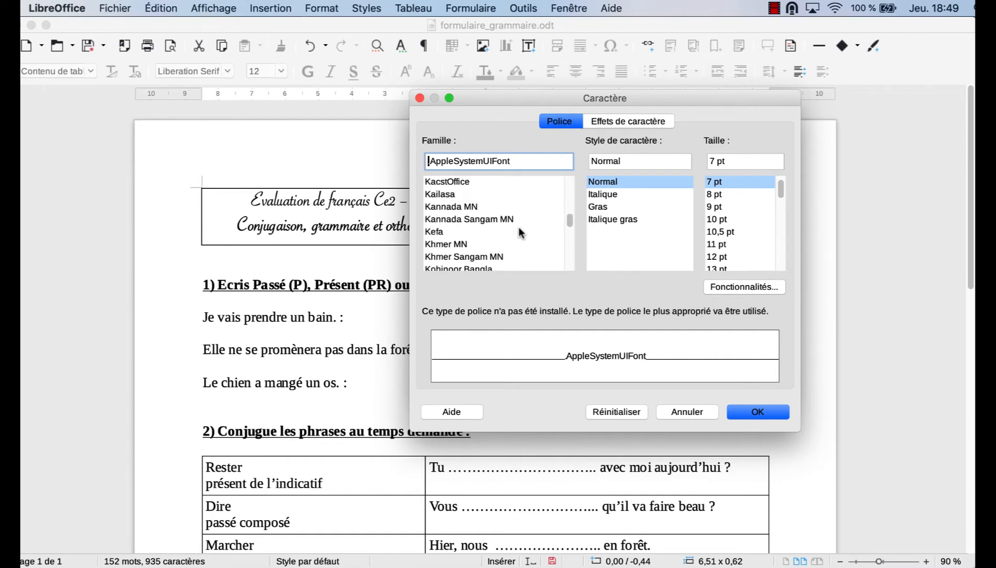
scroll(519, 228, "down", 5)
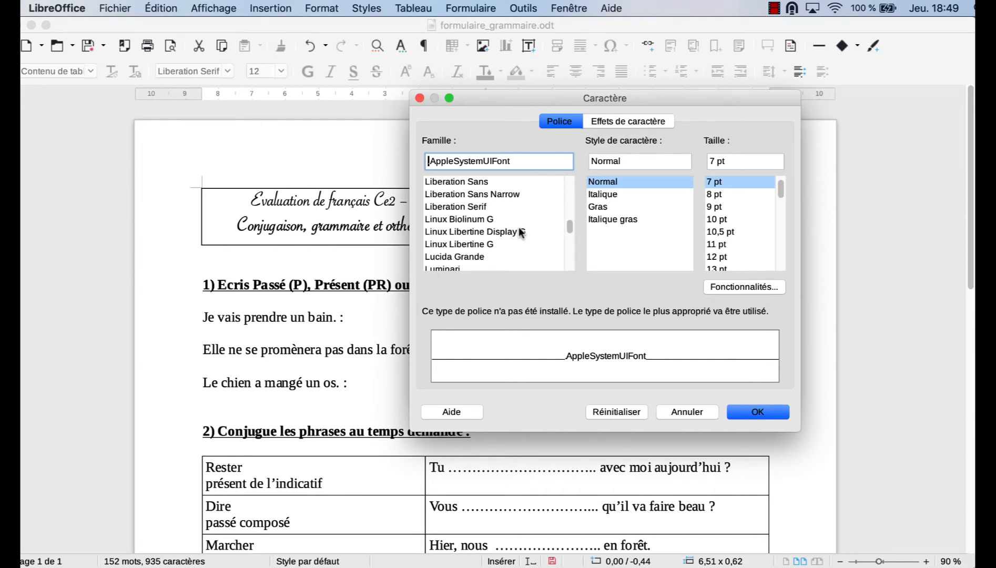
left_click(479, 207)
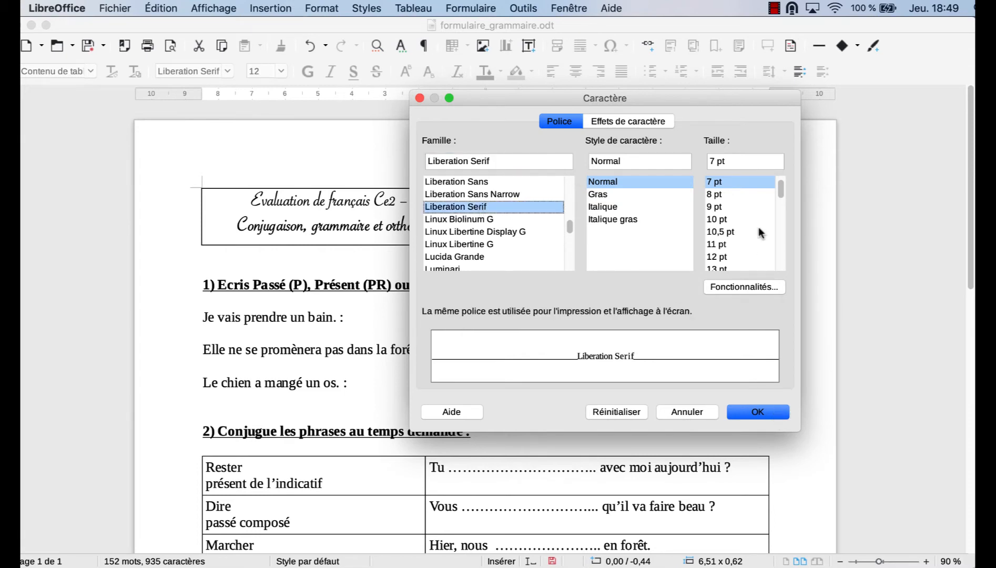
left_click(732, 219)
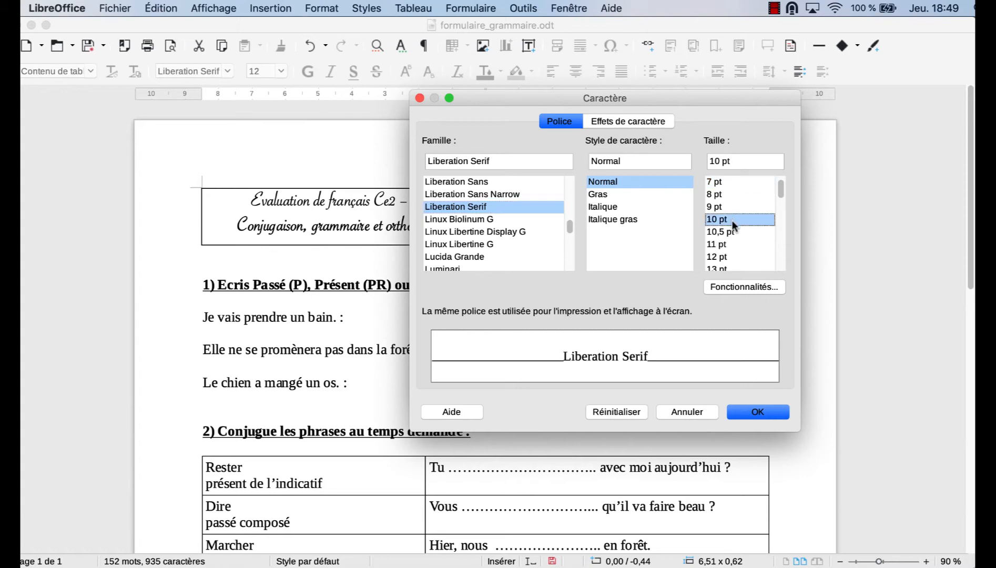
left_click(759, 411)
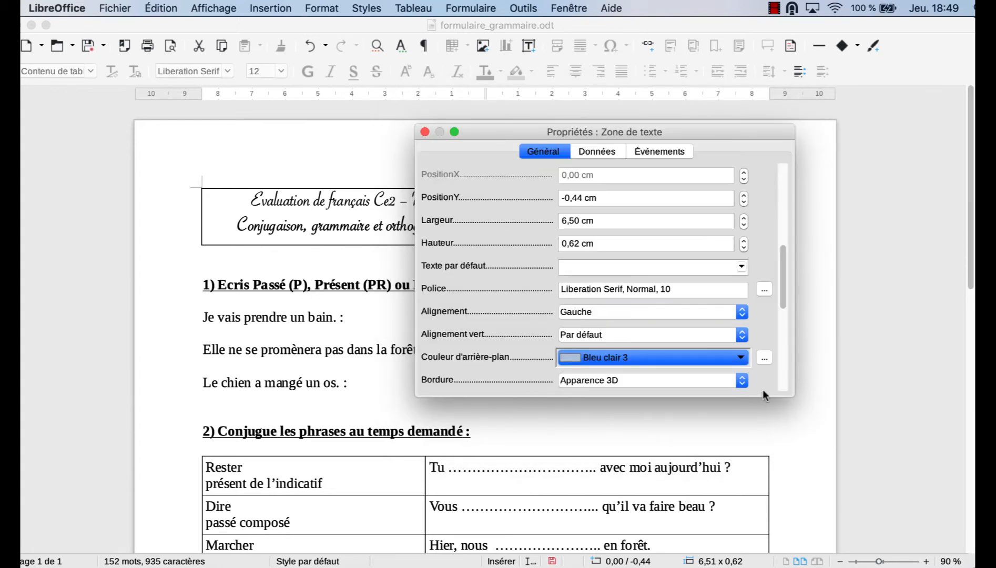
scroll(783, 354, "down", 5)
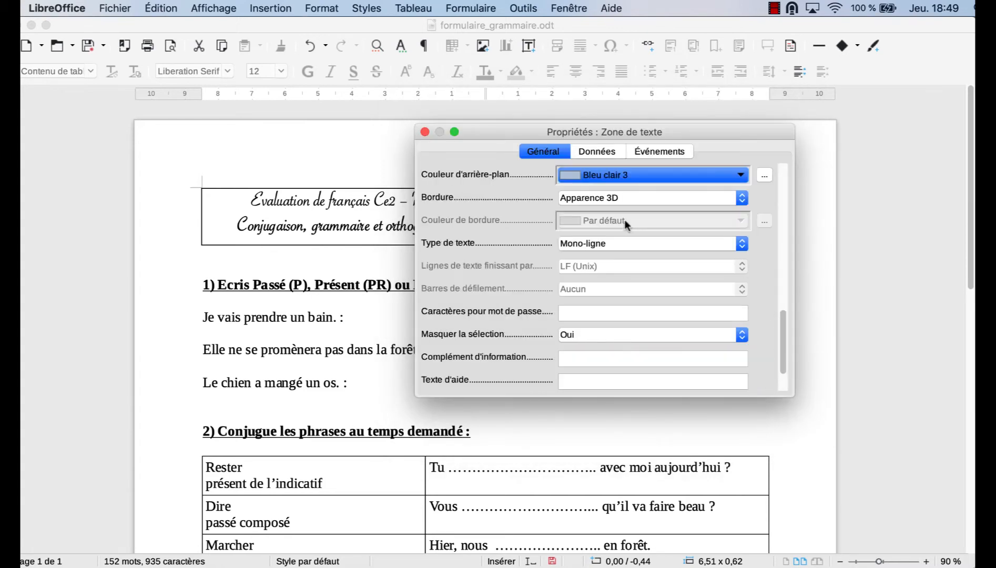
left_click(816, 329)
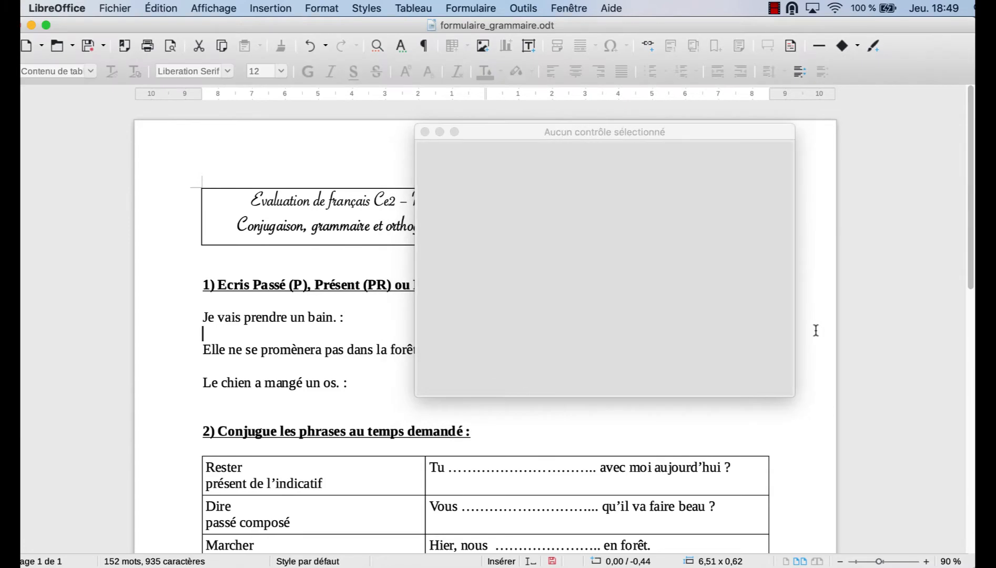
left_click(424, 132)
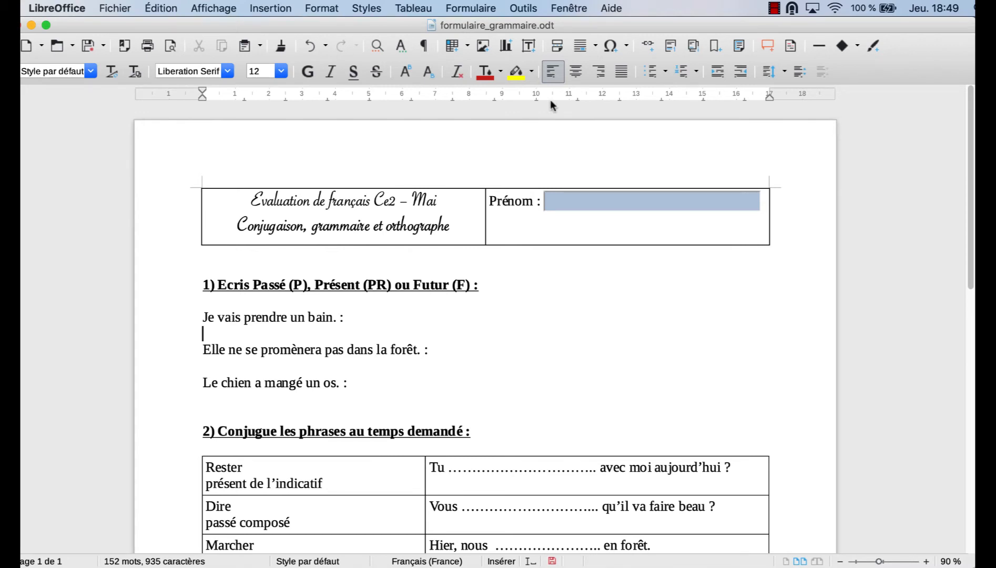
Step: Turn off design mode and test the Prénom field by entering "ds" and clearing it
left_click(476, 9)
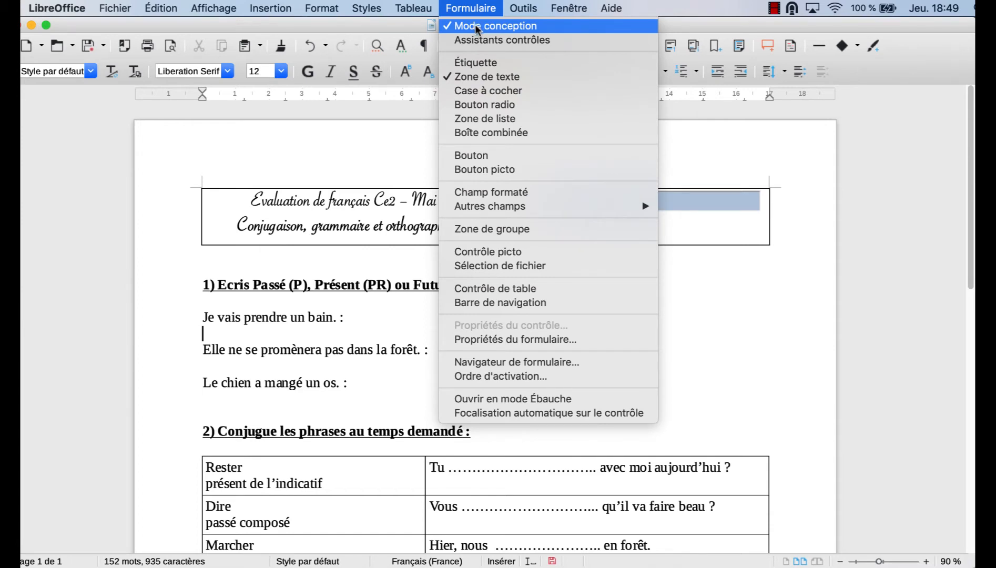
left_click(475, 24)
left_click(598, 205)
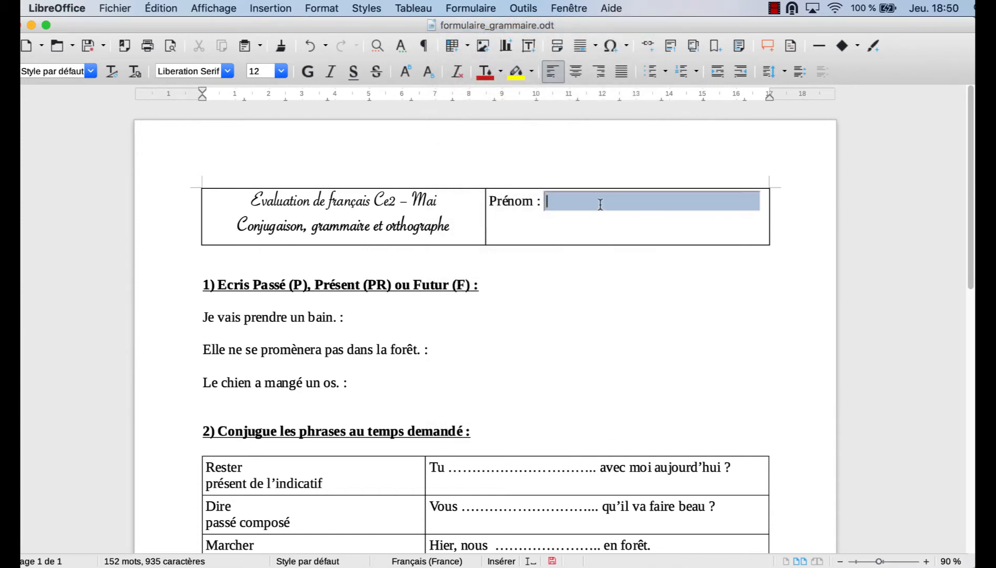
type("ds")
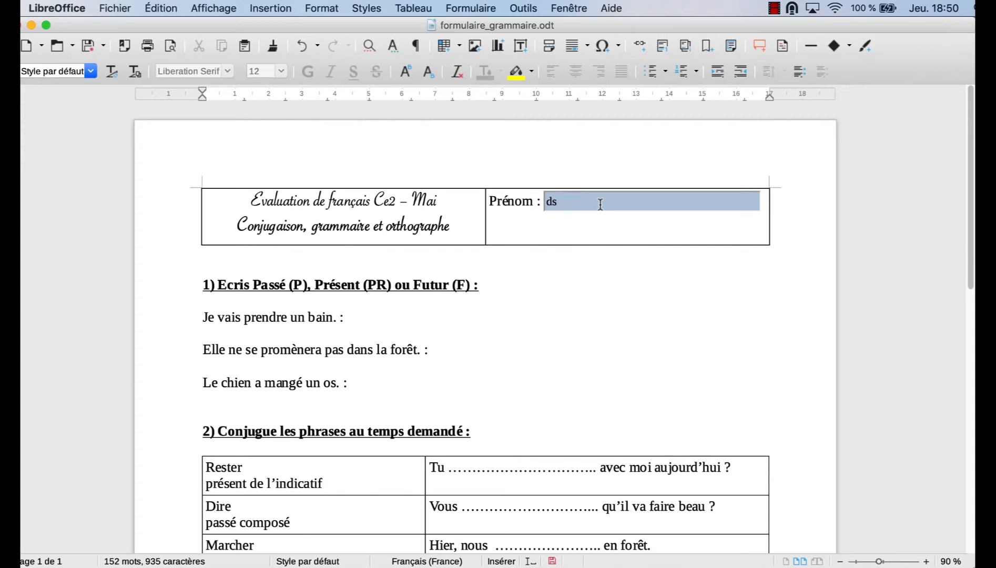
key("BackSpace")
key("BackSpace")
Step: Display the form controls toolbar (Contrôles de formulaire) and turn on design mode
left_click(224, 9)
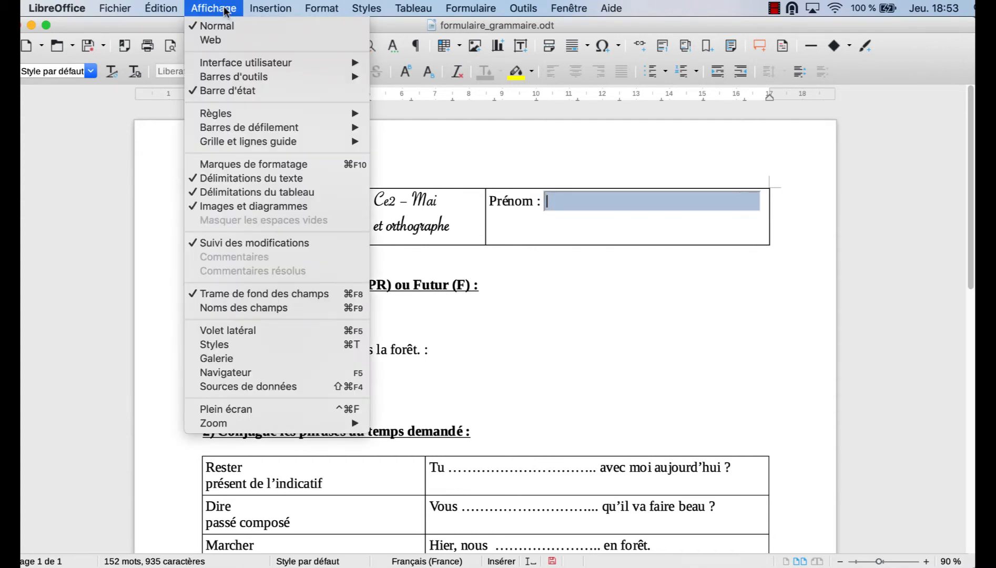
mouse_move(225, 78)
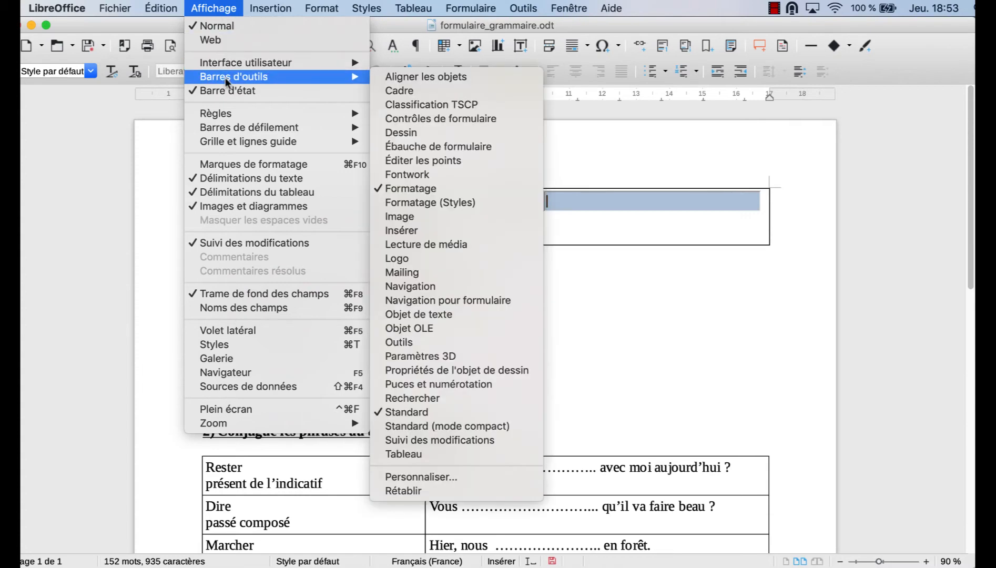
left_click(400, 117)
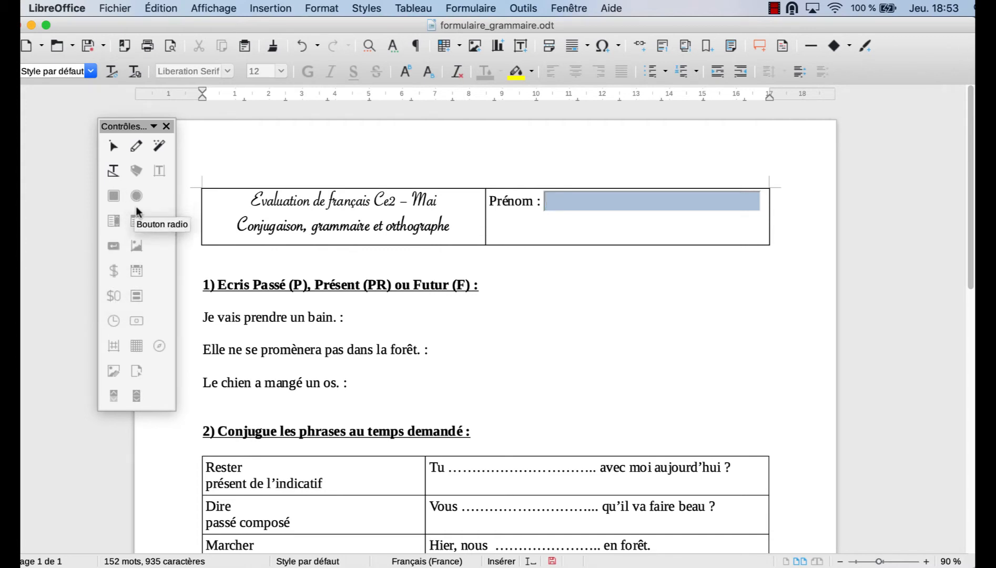
left_click(488, 9)
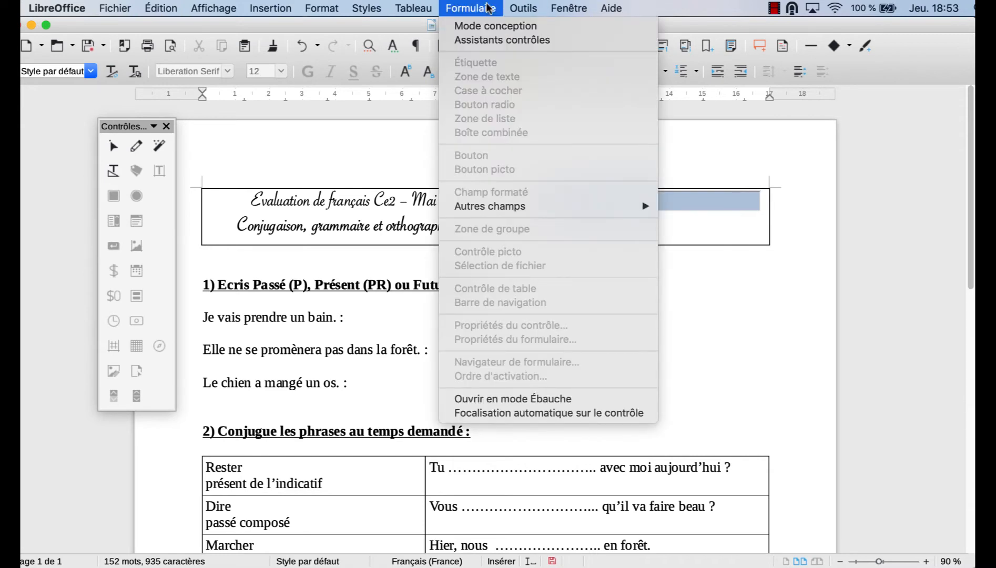
left_click(475, 28)
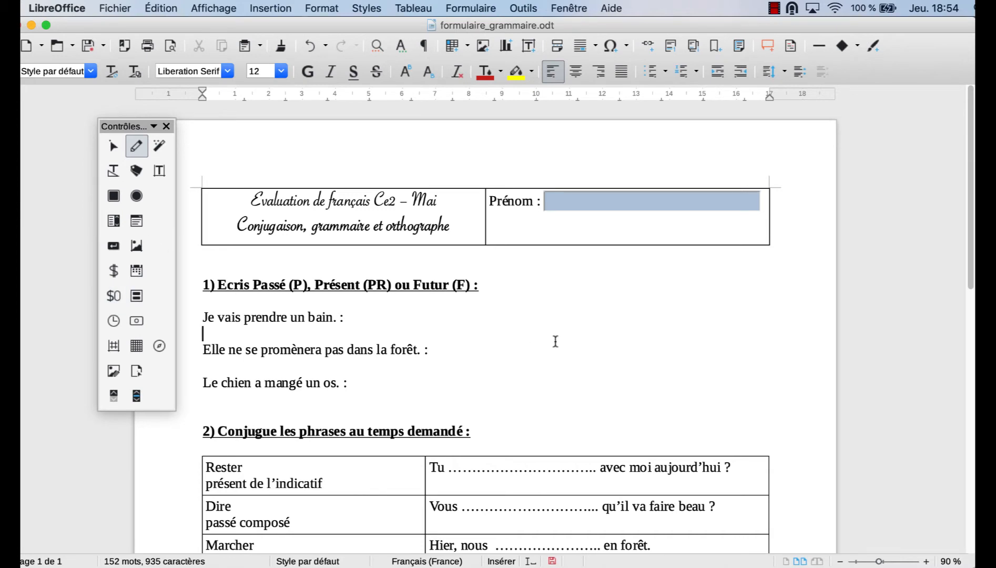
Step: Draw a list box about 5 cm wide and 0.6 cm high after "Je vais prendre un bain. :"
left_click(366, 320)
left_click(487, 10)
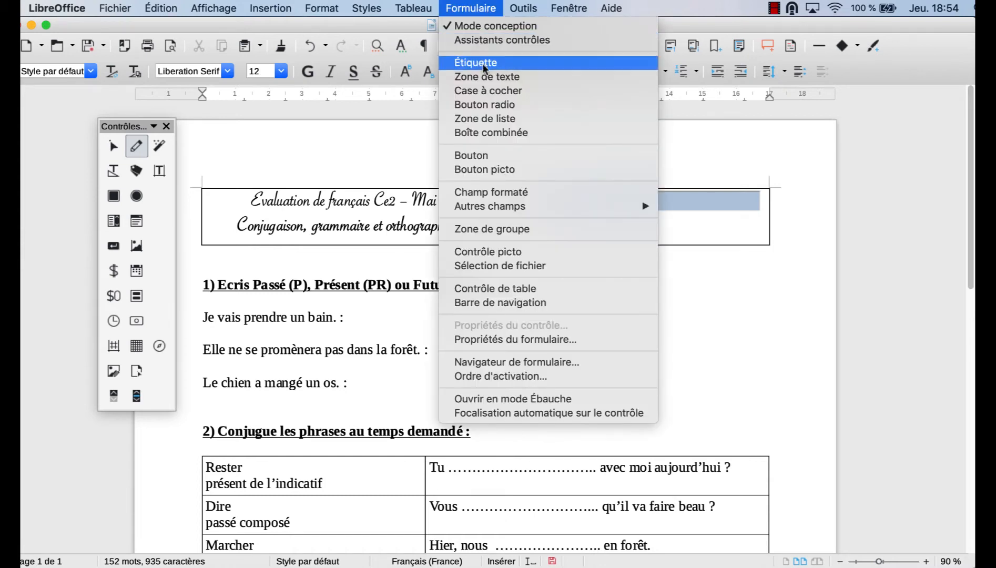
left_click(499, 118)
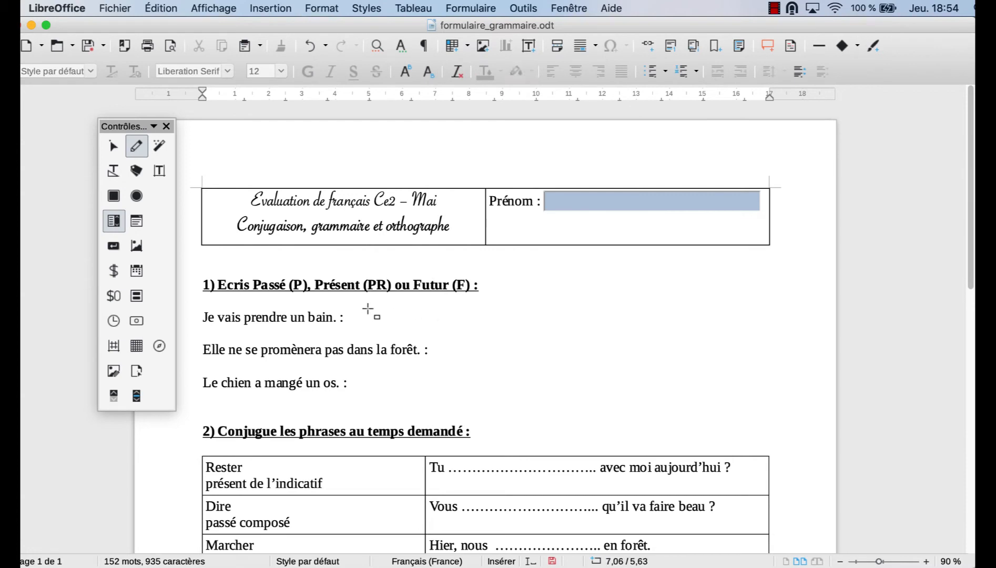
left_click_drag(405, 318, 509, 330)
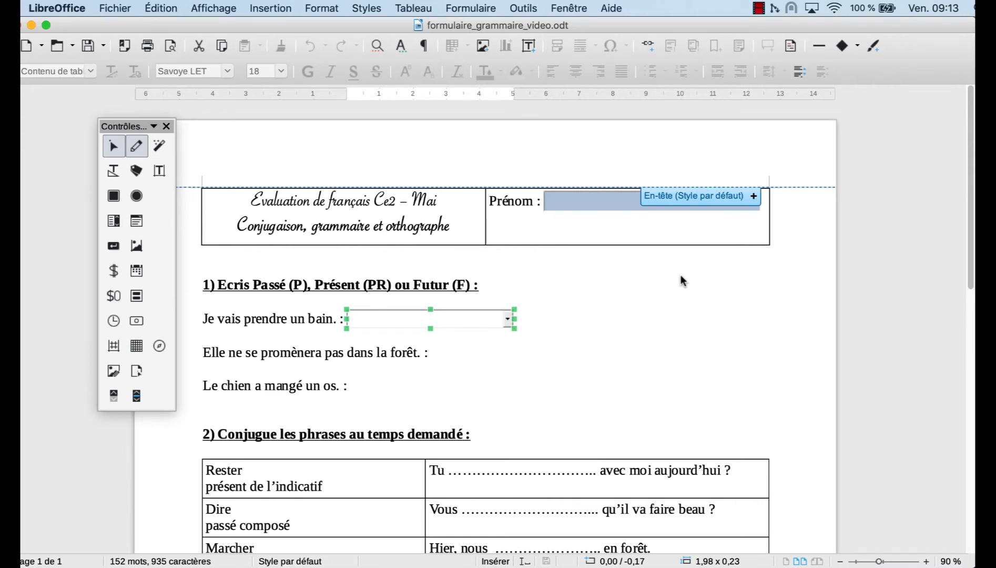
Step: Set the new list box's font to Liberation Serif, Normal, 10 pt, and its background colour to Bleu clair 3
double_click(470, 318)
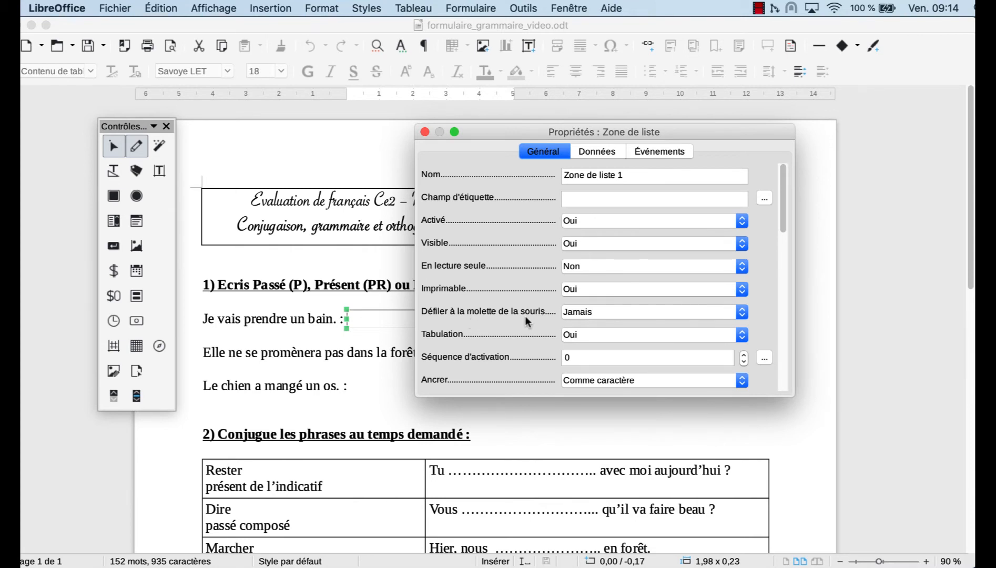
scroll(525, 315, "down", 2)
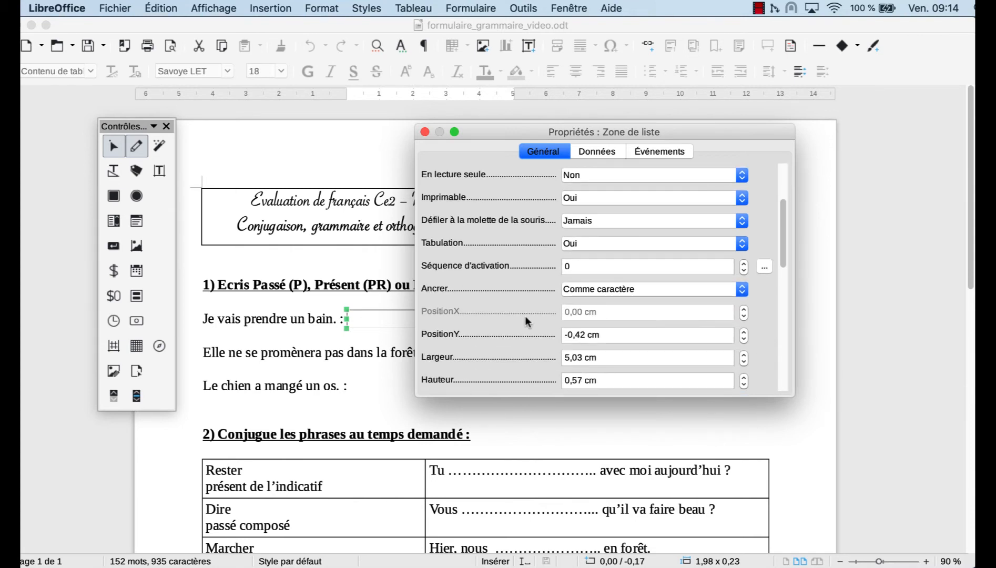
scroll(524, 315, "down", 1)
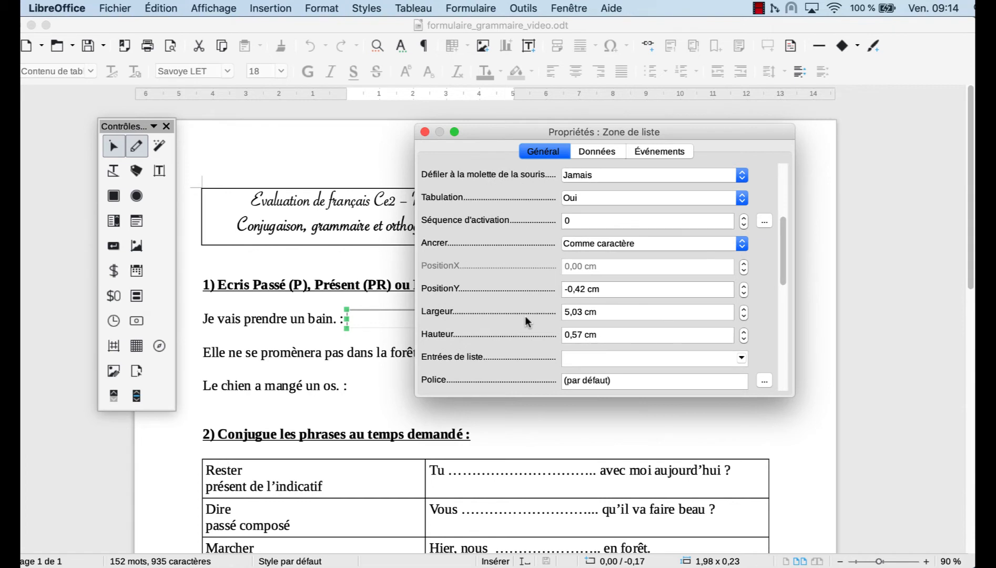
scroll(524, 315, "down", 2)
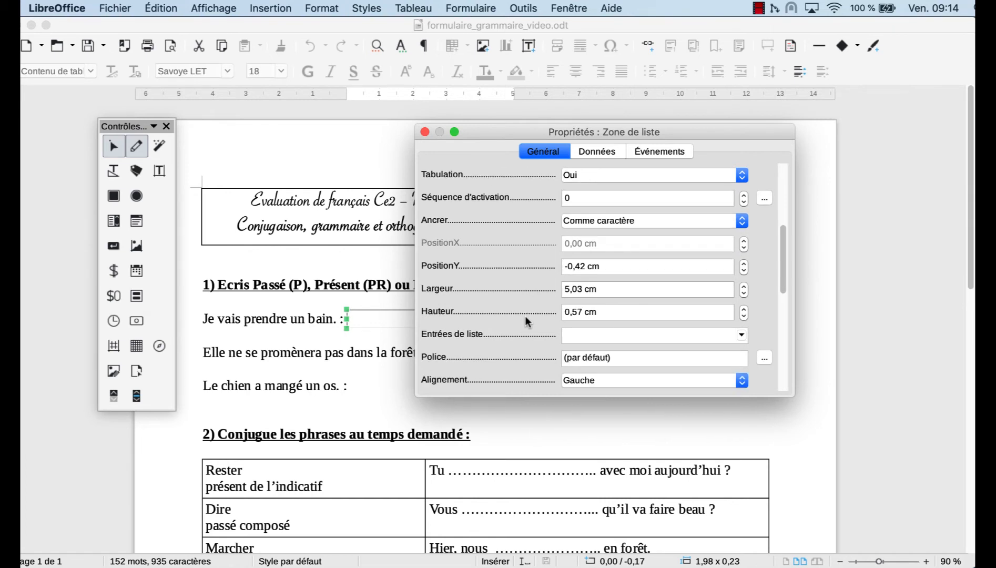
scroll(524, 315, "down", 1)
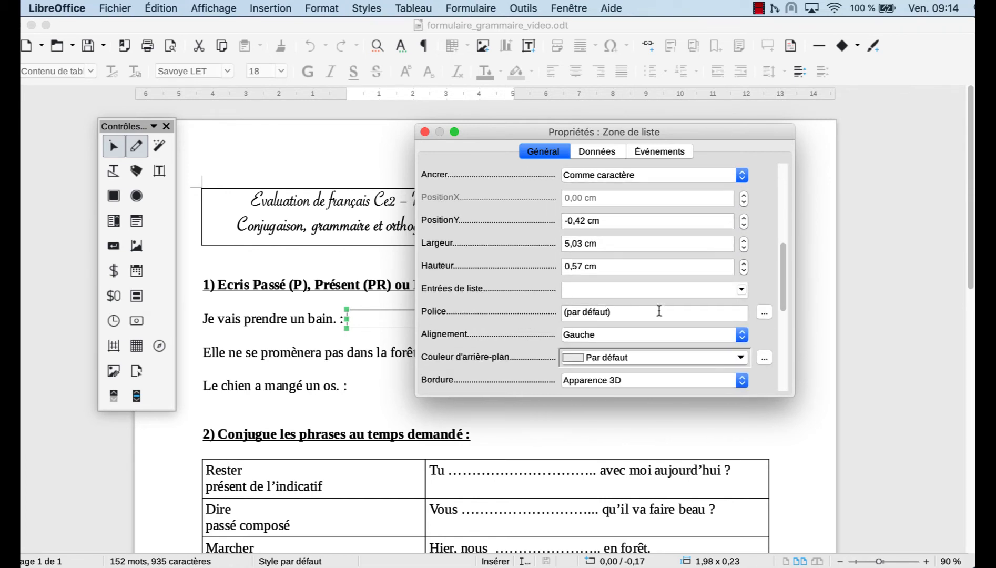
left_click(764, 312)
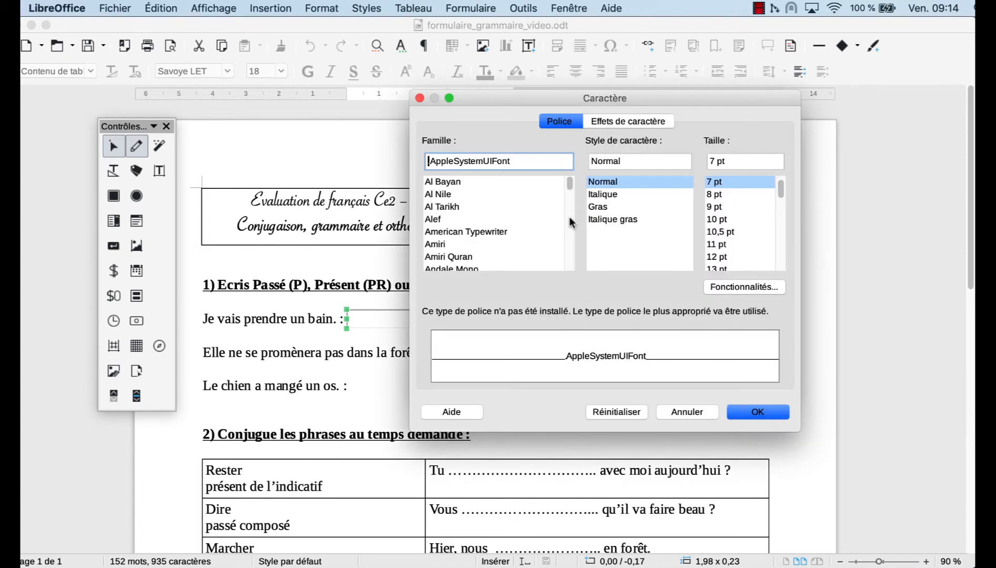
scroll(569, 217, "down", 5)
scroll(569, 216, "down", 15)
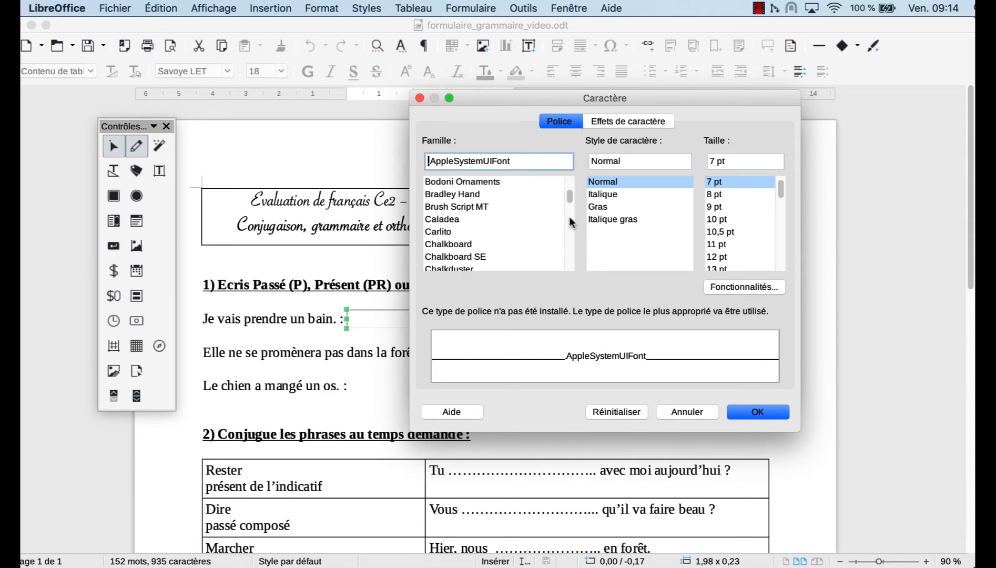
scroll(569, 216, "down", 6)
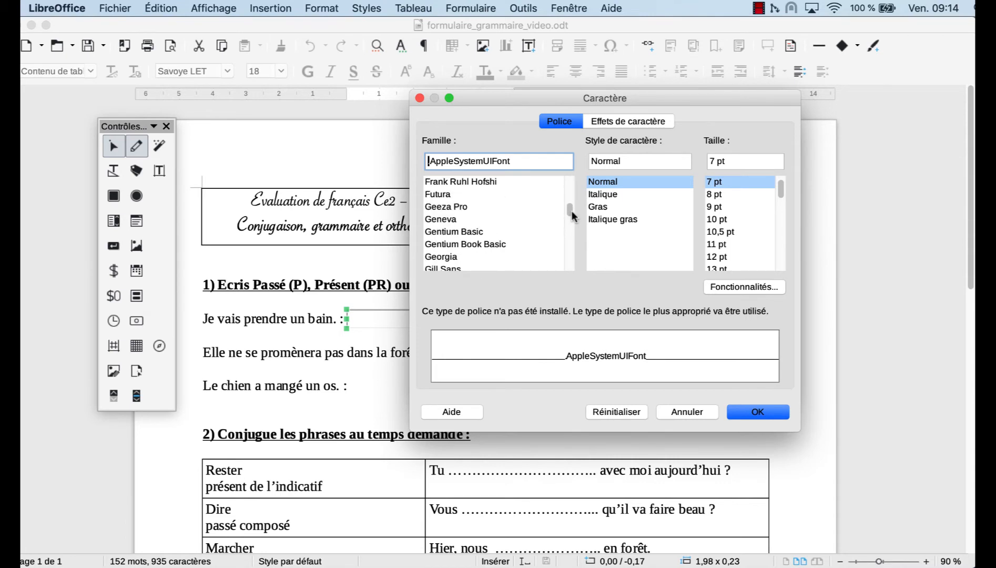
scroll(569, 221, "down", 10)
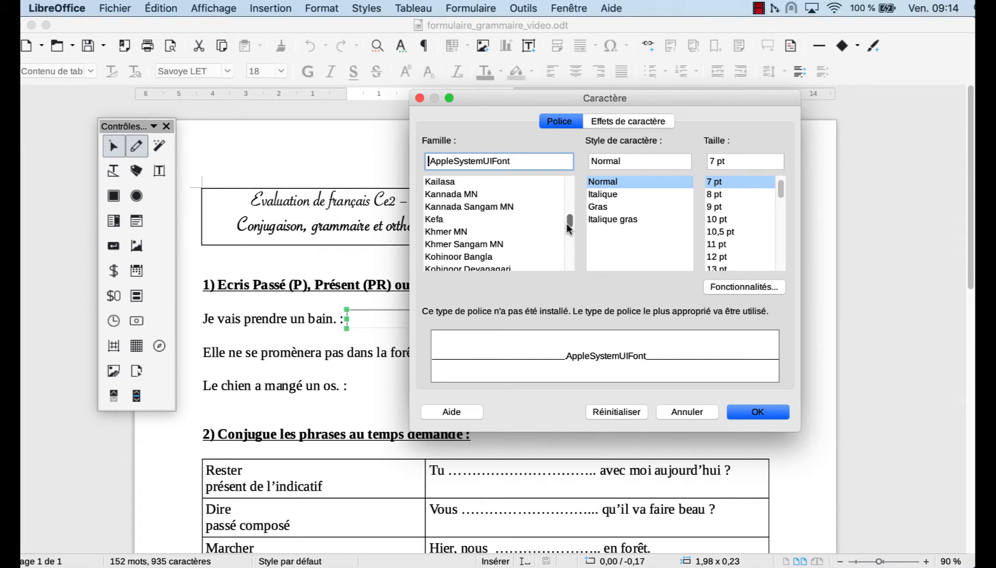
scroll(569, 227, "down", 1)
scroll(487, 222, "down", 5)
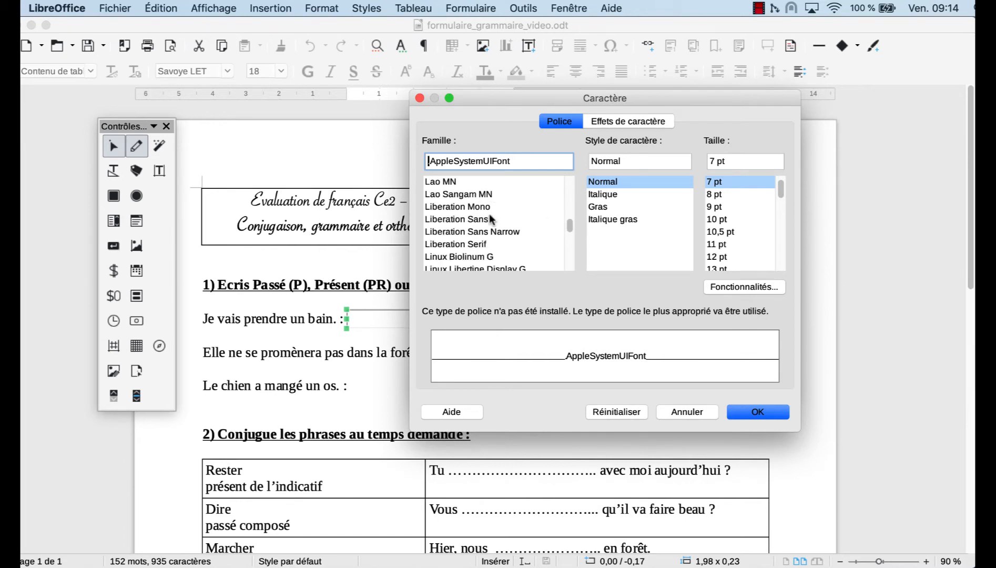
left_click(486, 244)
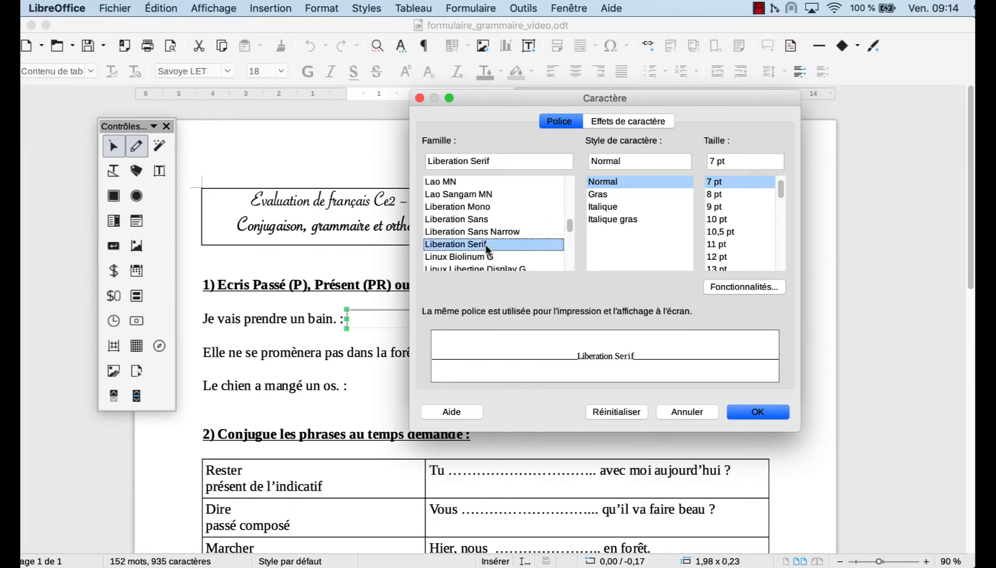
left_click(732, 225)
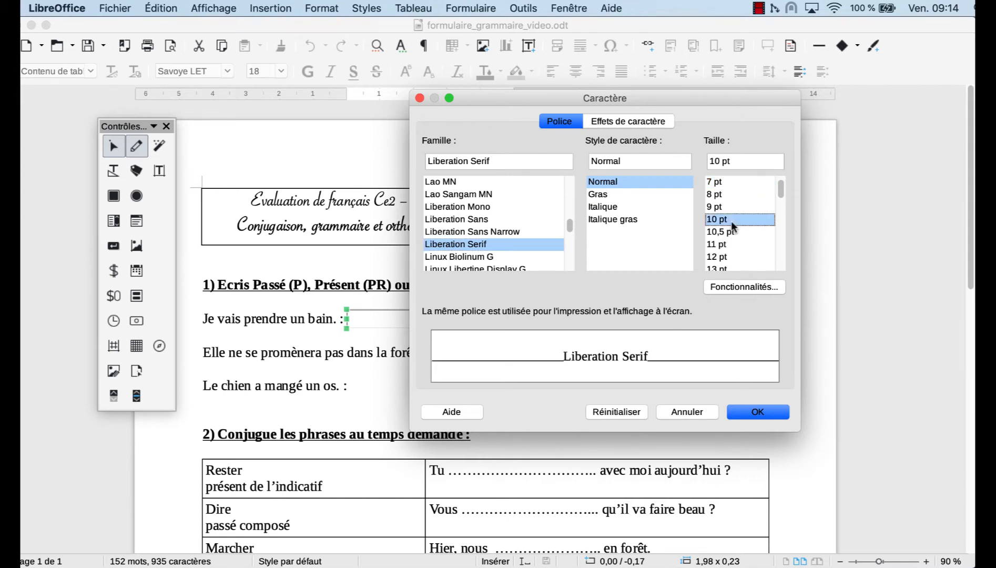
left_click(763, 408)
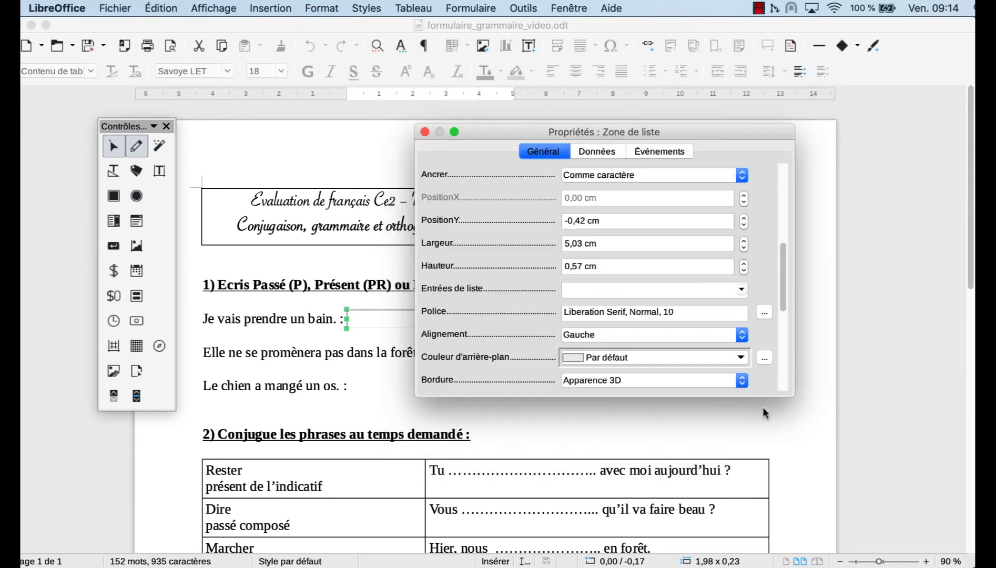
left_click(740, 359)
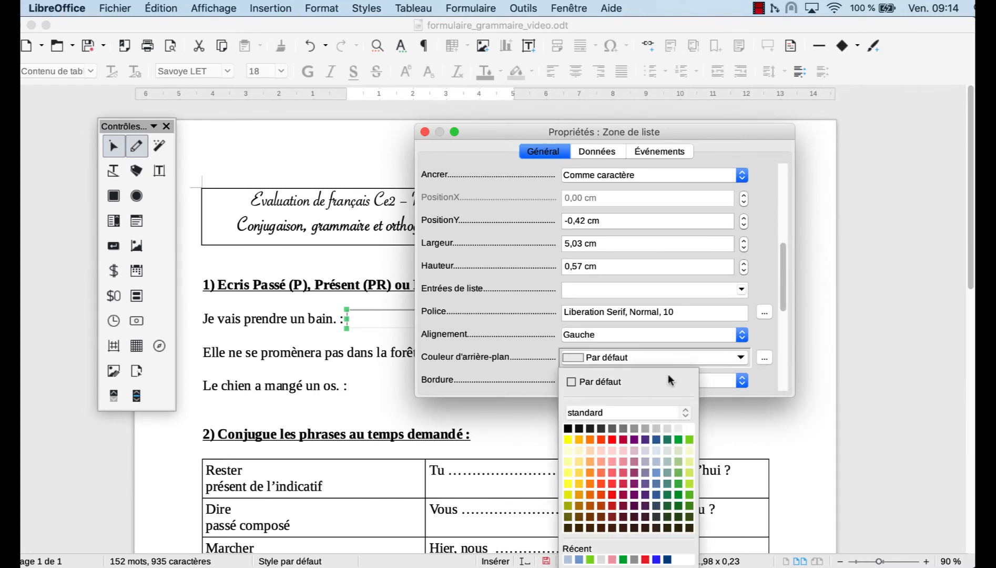
left_click(568, 559)
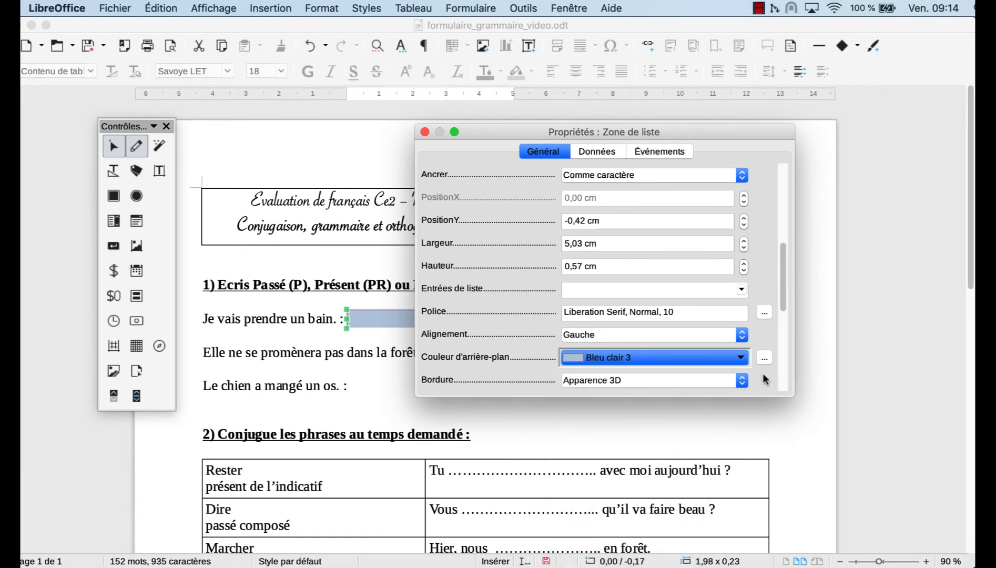
Step: Fill in the list box's entries on separate lines as Sélectionnerur, Passé, Présent and Fut
scroll(763, 373, "down", 5)
scroll(763, 380, "up", 3)
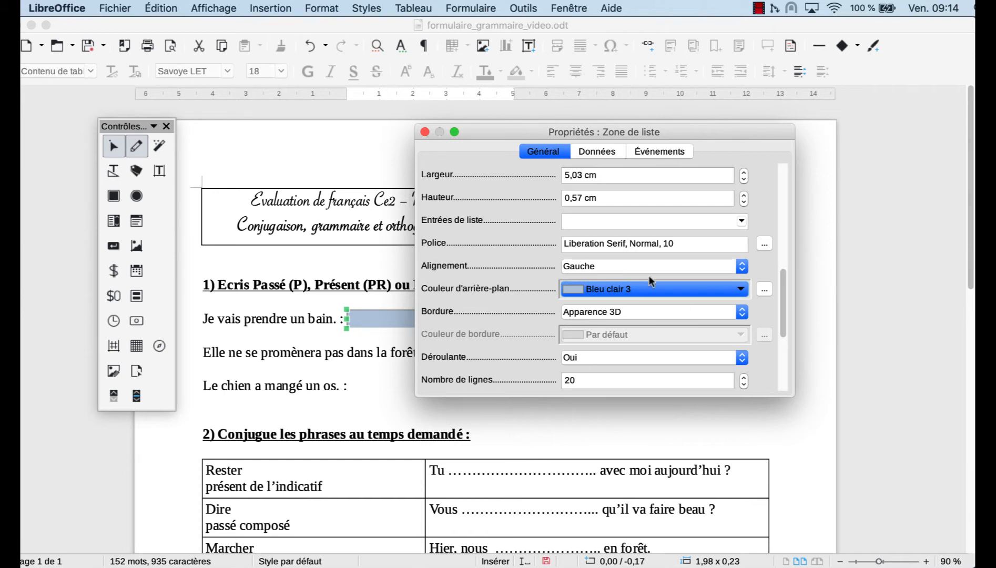
left_click(741, 222)
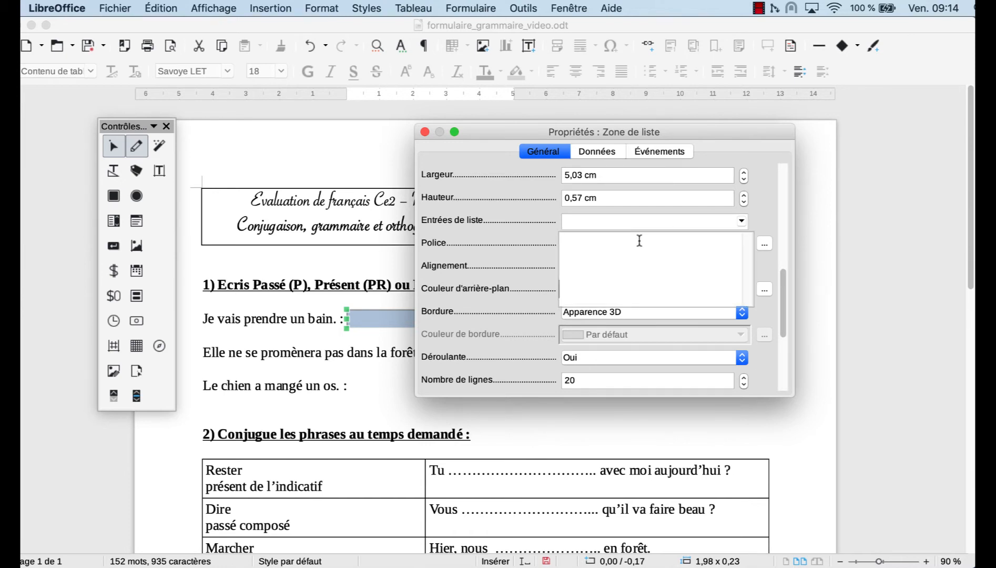
type("Sélectionner")
key("shift+Return")
type("Passé")
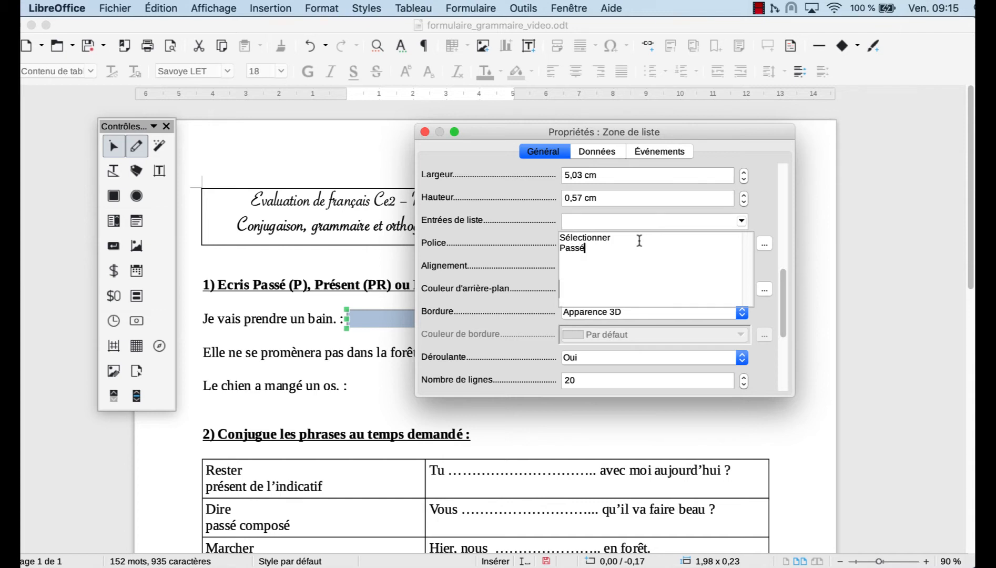
key("shift+Return")
type("Présent")
key("Left")
key("Left")
key("Left")
key("Left")
key("Left")
key("Left")
key("Left")
key("BackSpace")
key("Right")
key("Right")
key("Right")
key("Right")
key("Right")
key("Right")
key("Right")
key("Return")
type("Fut")
left_click(640, 240)
type("ur")
left_click(783, 289)
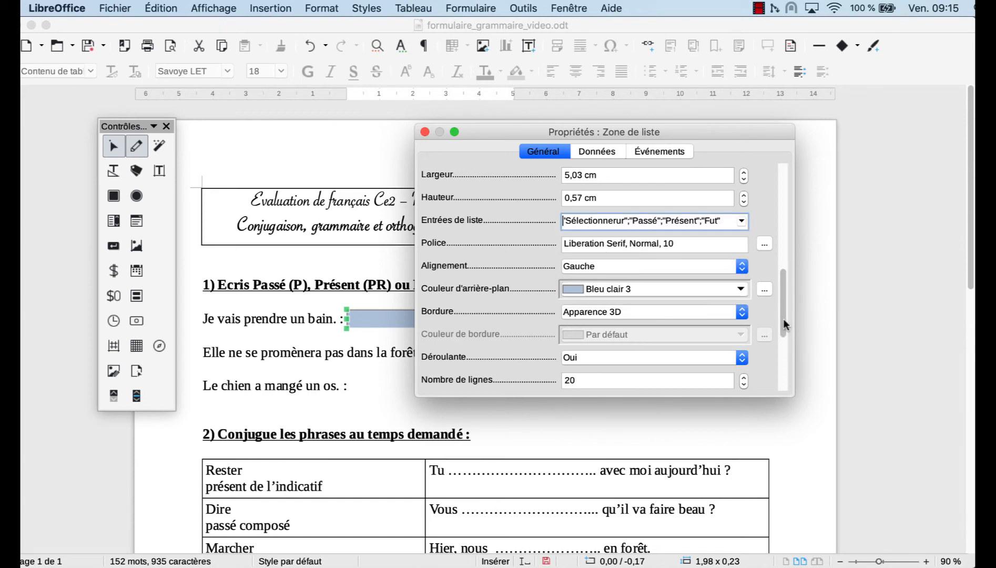
Step: Set the first list entry as the list box's default selection
left_click(783, 357)
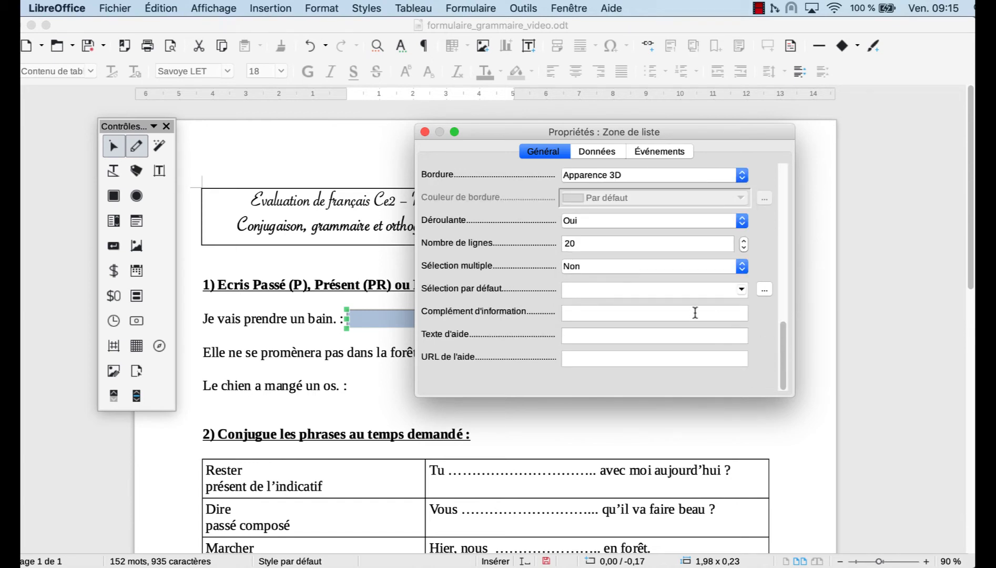
left_click(764, 290)
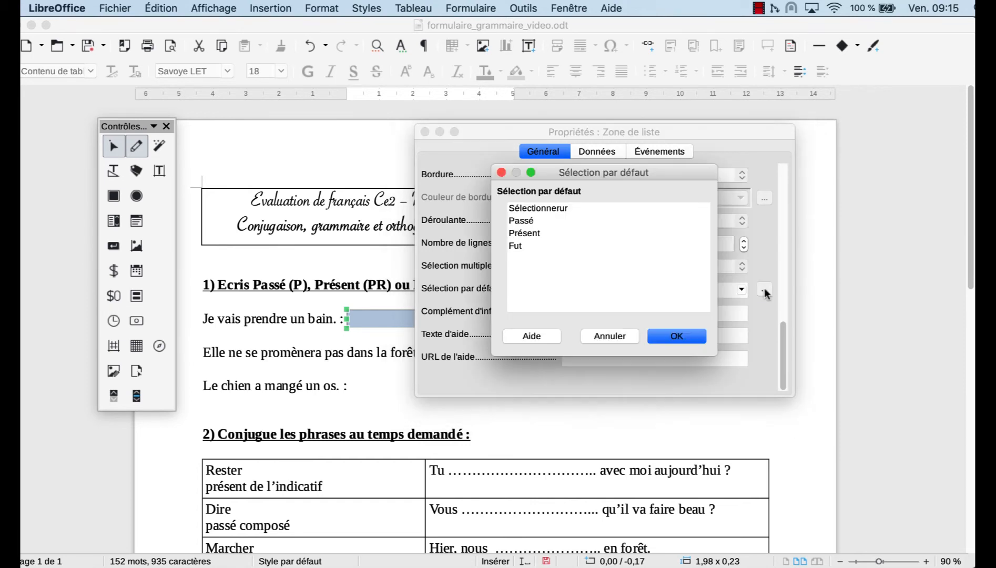
left_click(577, 208)
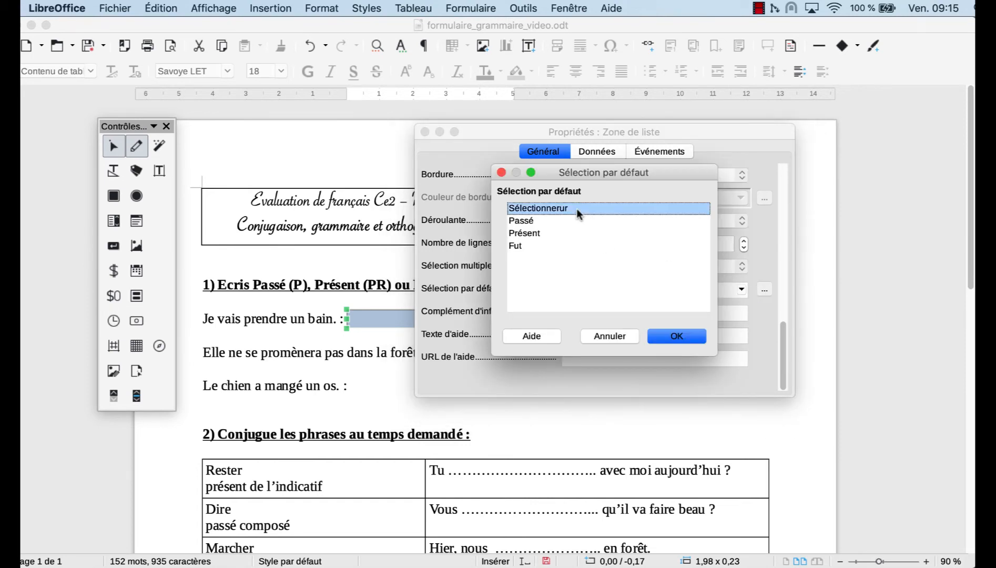
left_click(664, 334)
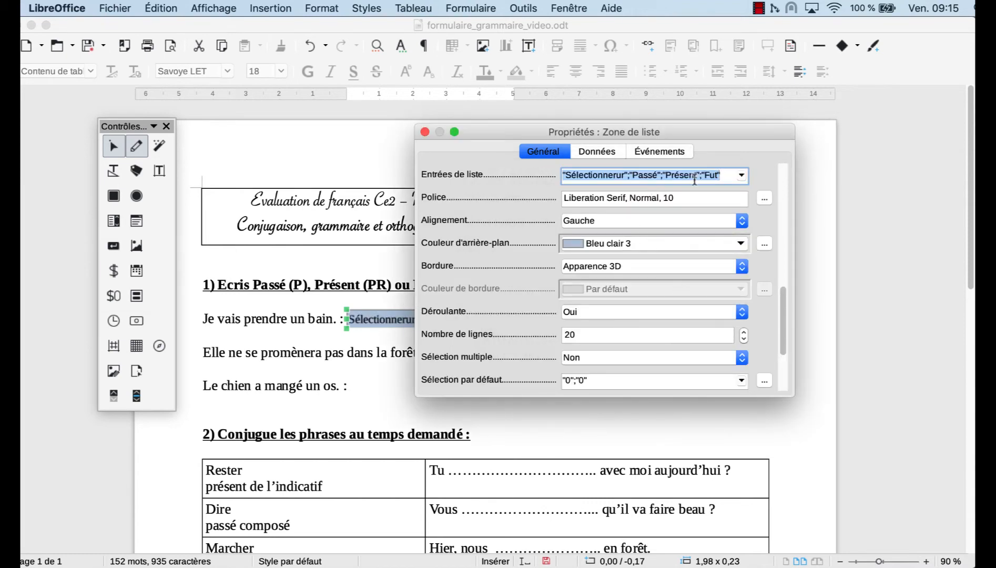
Step: Correct the first list entry to Sélectionner and close the list box's properties
left_click(741, 175)
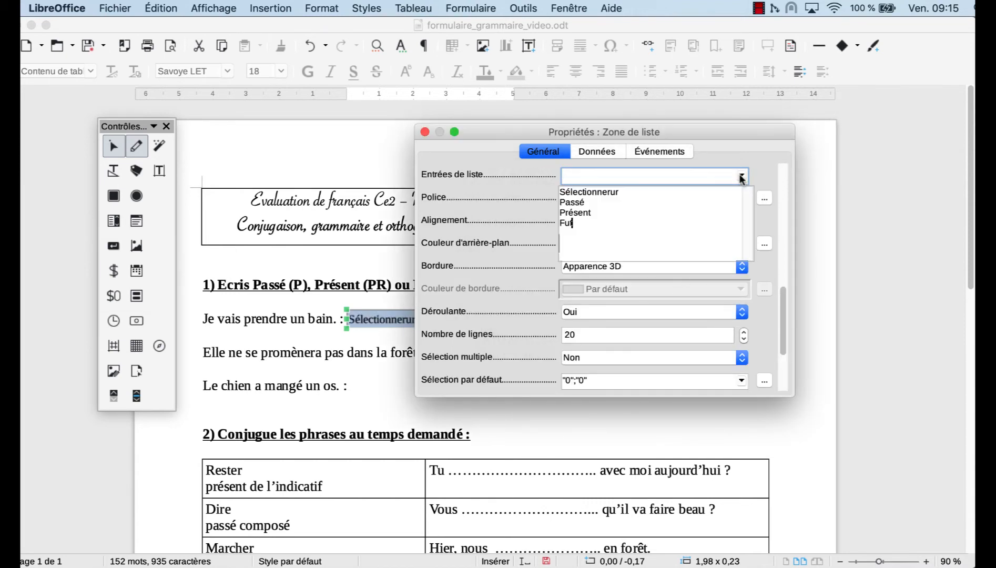
left_click(602, 192)
key("Right")
key("Right")
key("Delete")
key("Delete")
left_click(761, 332)
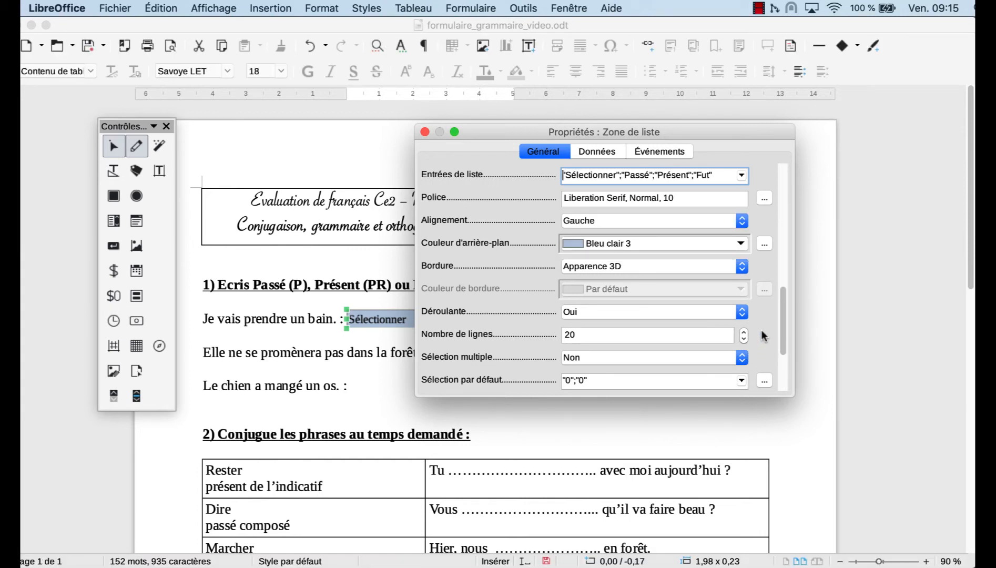
left_click(766, 418)
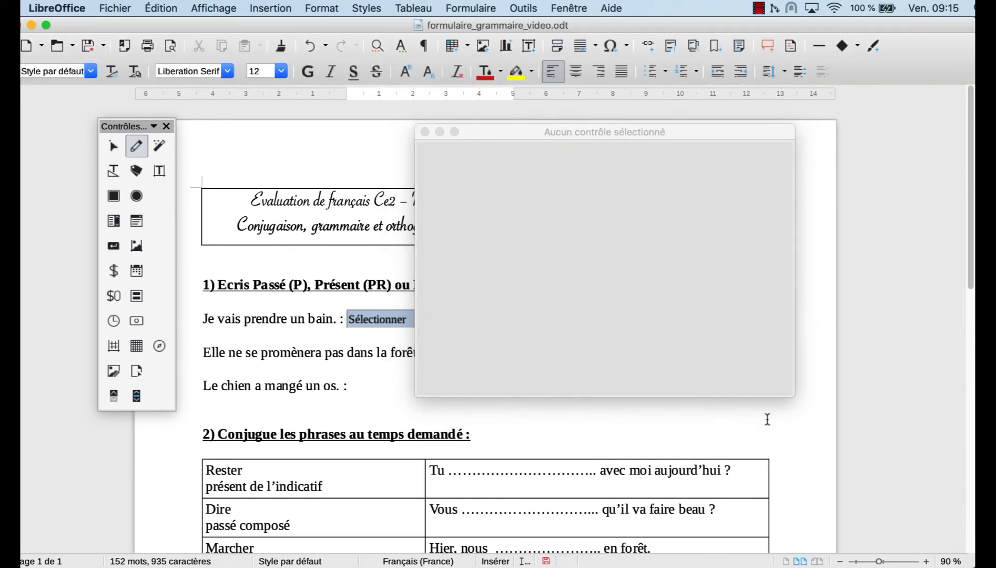
left_click(425, 132)
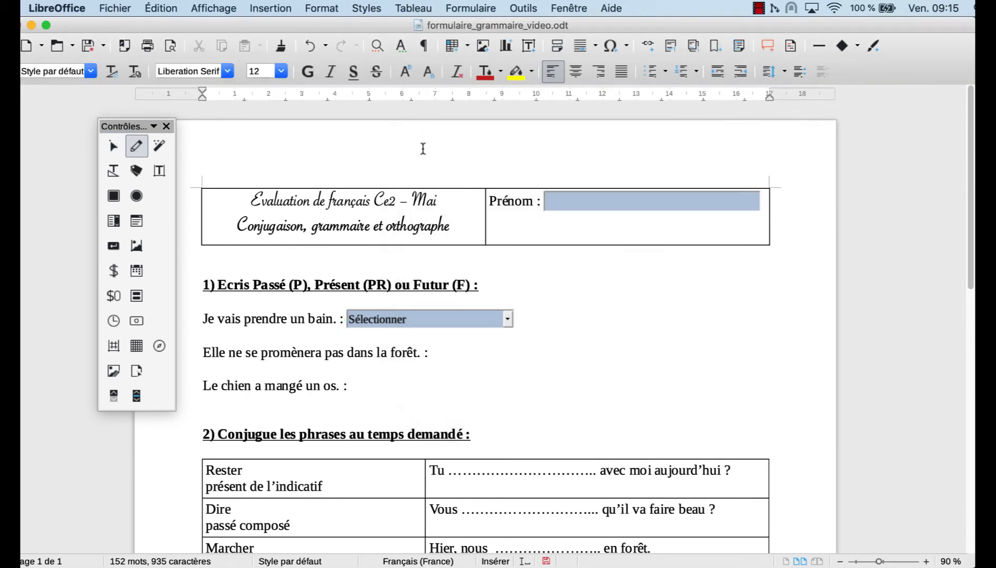
Step: Turn off design mode and test the list box after "Je vais prendre un bain. :" by opening its choices
left_click(509, 320)
left_click(583, 308)
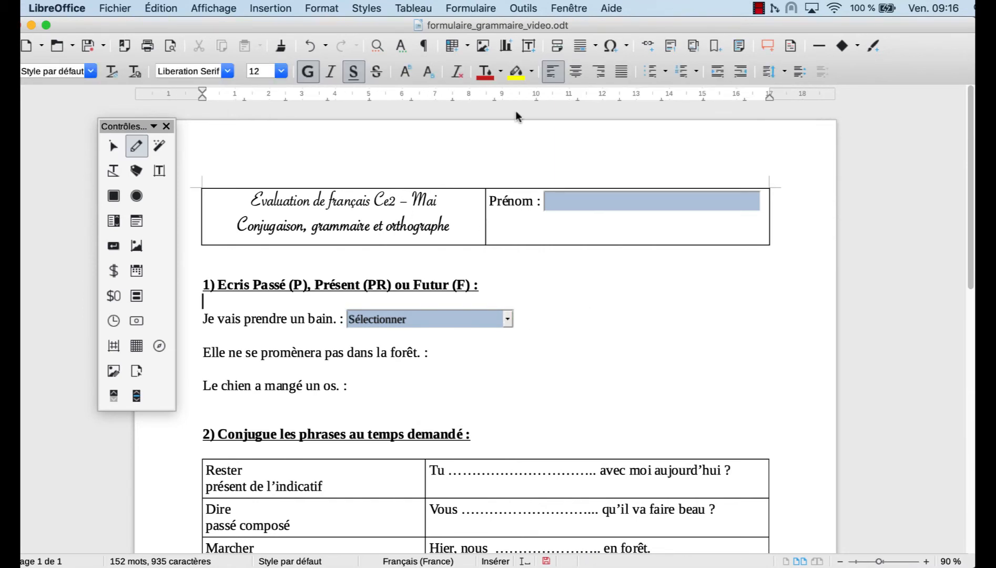
left_click(488, 8)
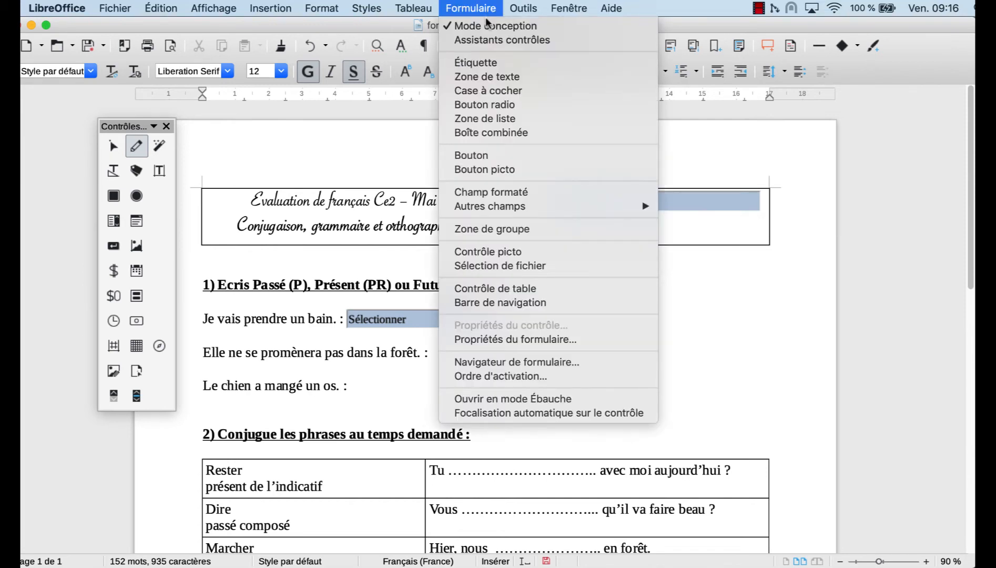
left_click(482, 25)
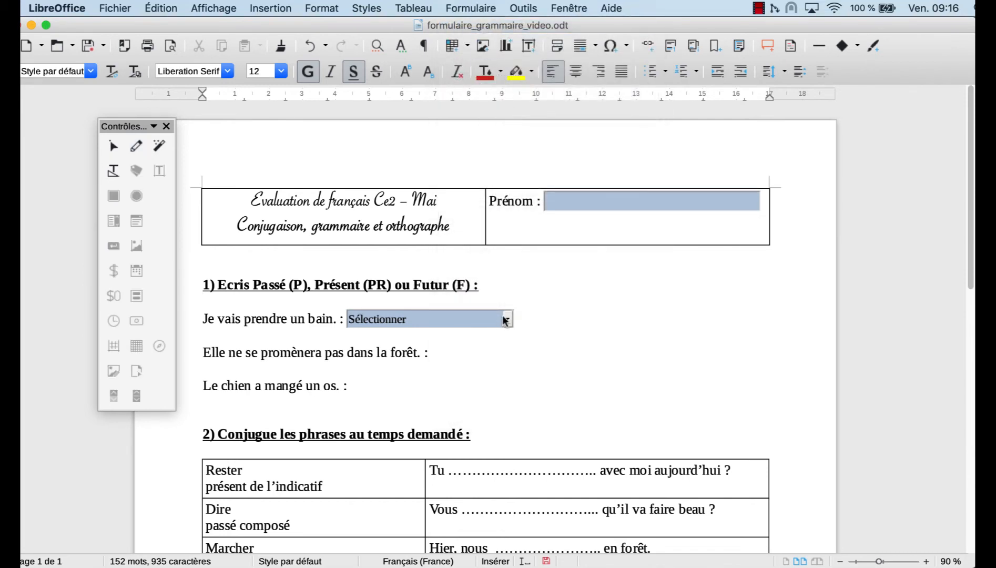
left_click(508, 319)
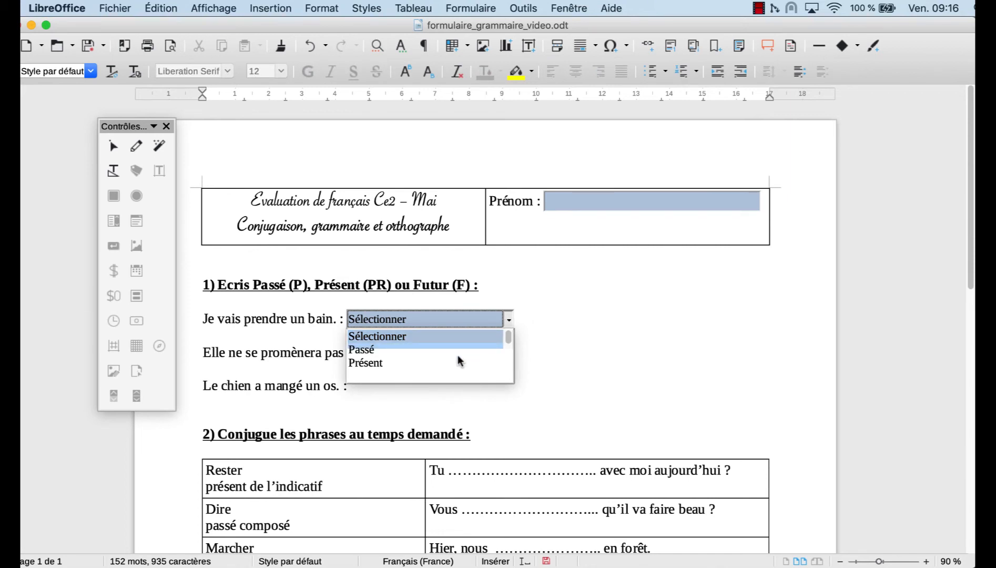
left_click(547, 321)
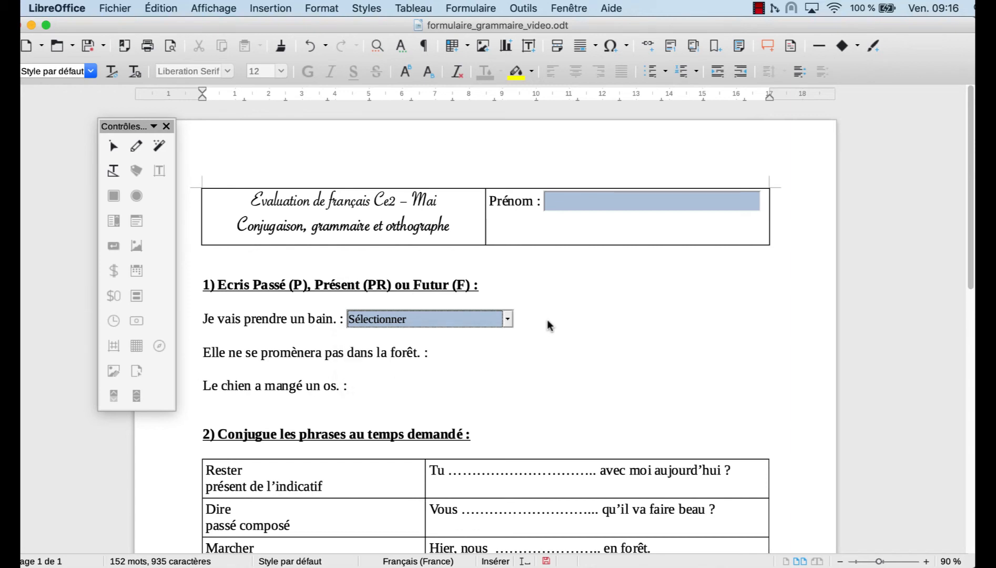
left_click(484, 319)
left_click(484, 319)
left_click(464, 319)
left_click(464, 319)
Step: Turn design mode back on and copy the list box to after "Elle ne se promènera pas dans la forêt. :"
left_click(485, 9)
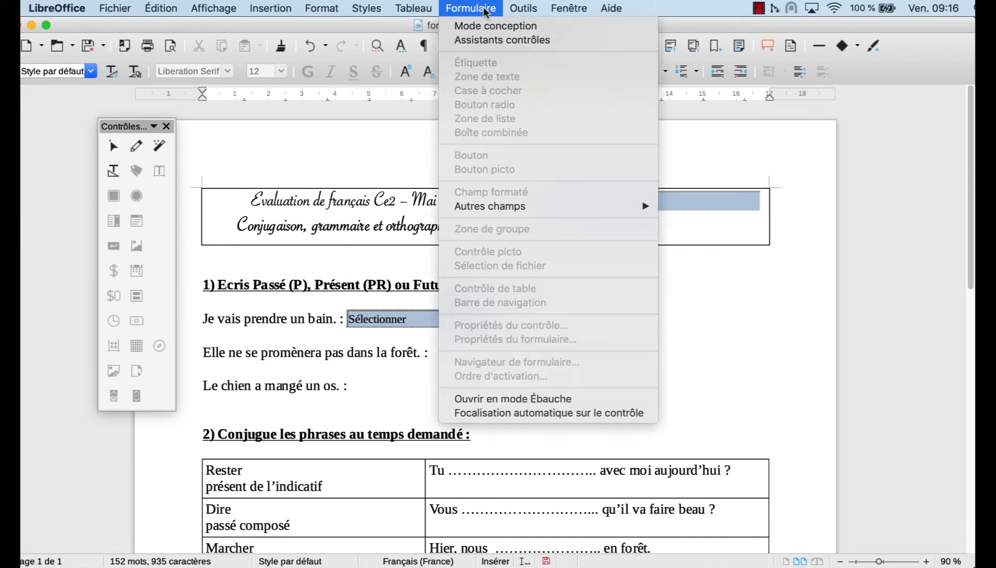
left_click(482, 24)
left_click(460, 323)
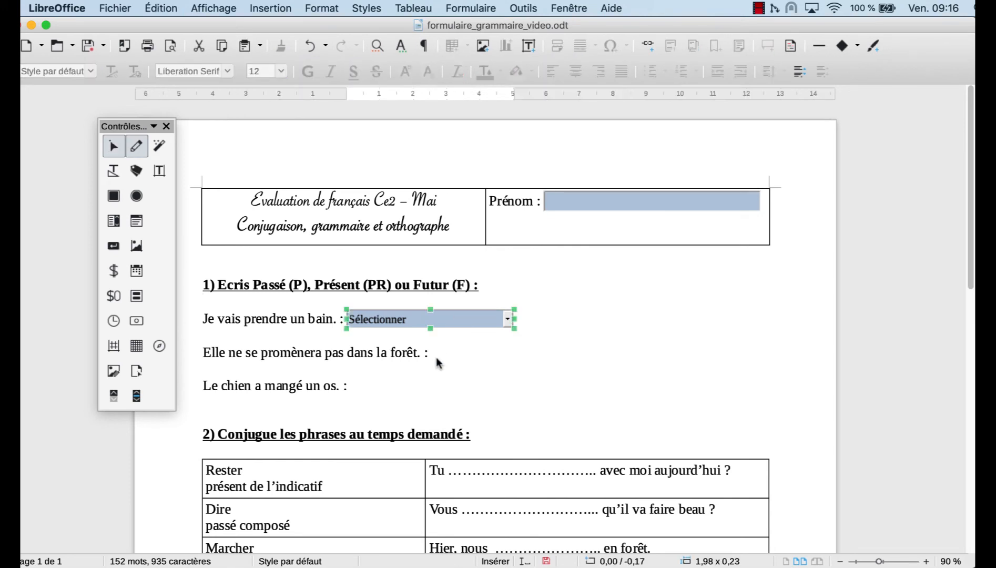
left_click(457, 353)
key("super+v")
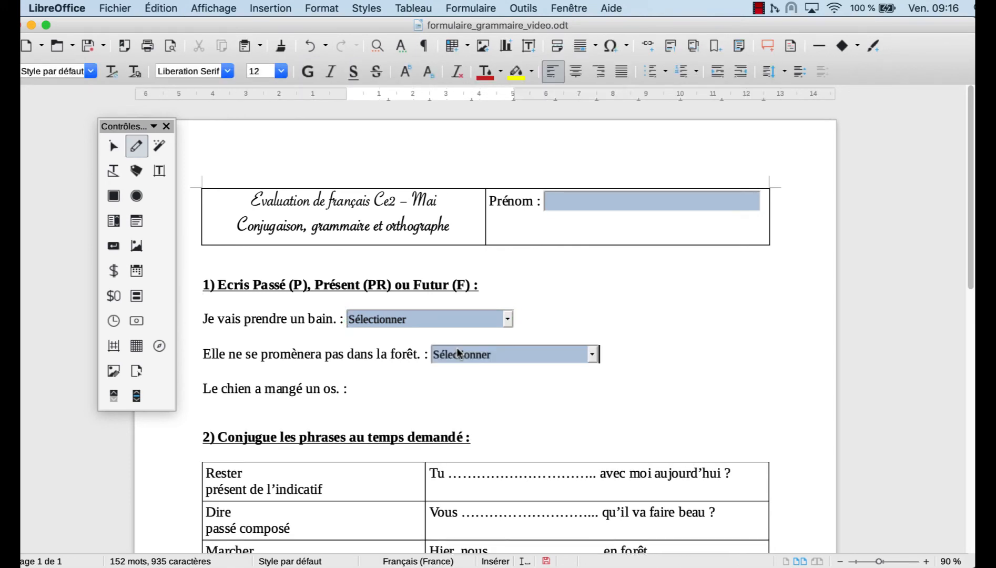
Step: Paste a copy of the tense list box after "Le chien a mangé un os. :"
left_click(390, 389)
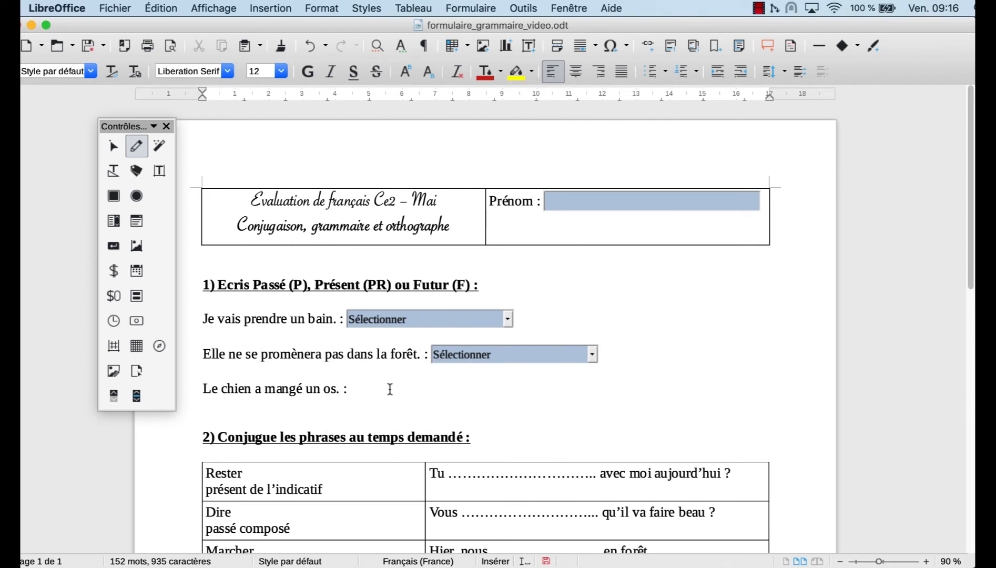
key("super+v")
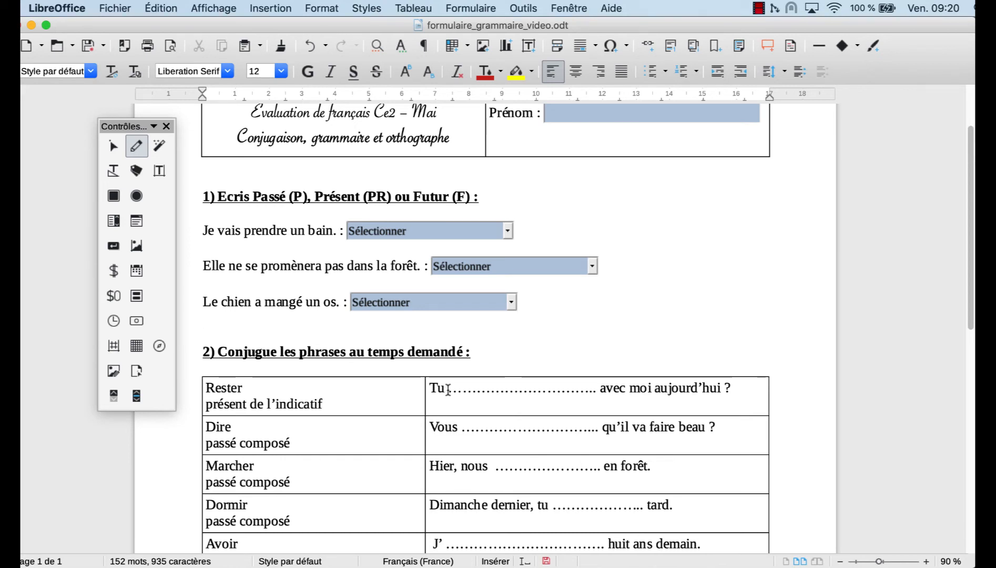
Step: Delete the dotted blank between "Tu" and "avec moi aujourd'hui ?" in the Rester row of exercise 2
left_click(594, 389)
key("BackSpace")
key("BackSpace")
key("BackSpace")
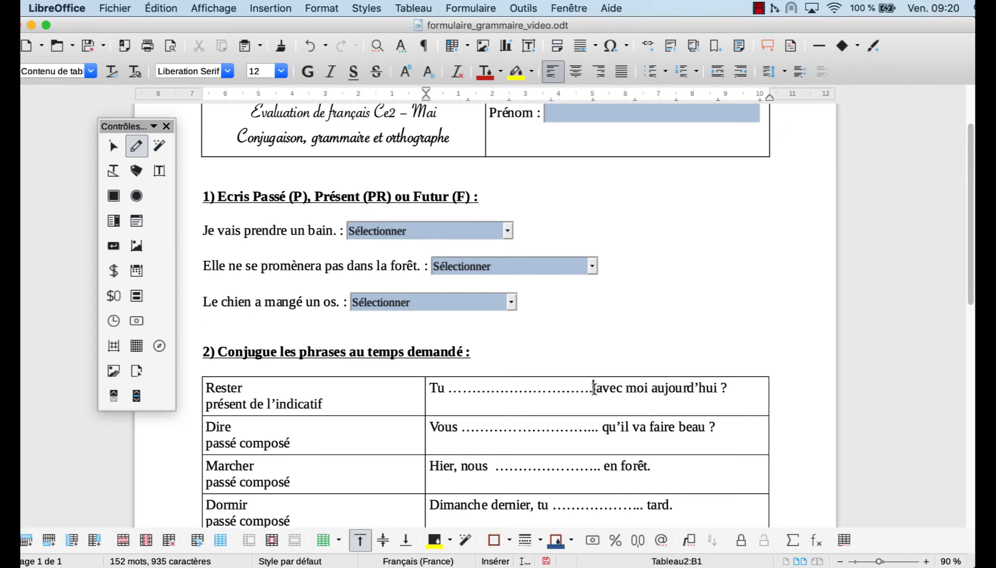
key("BackSpace")
key("BackSpace")
key("BackSpace")
key("BackSpace")
key("BackSpace")
key("BackSpace")
key("BackSpace")
key("BackSpace")
key("BackSpace")
key("BackSpace")
key("BackSpace")
key("BackSpace")
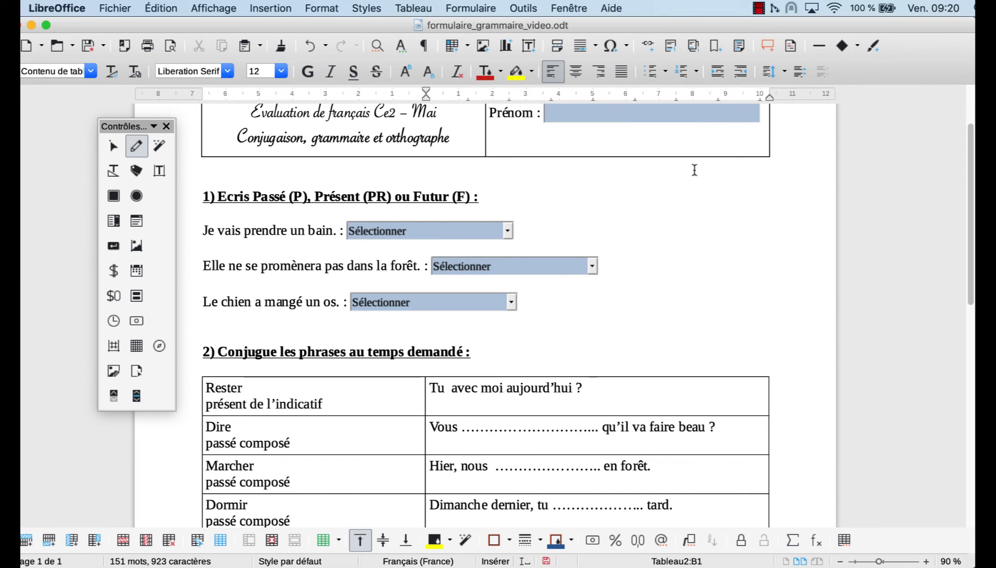
Step: Copy the Prénom text box into the gap between "Tu" and "avec moi aujourd'hui ?"
left_click(702, 115)
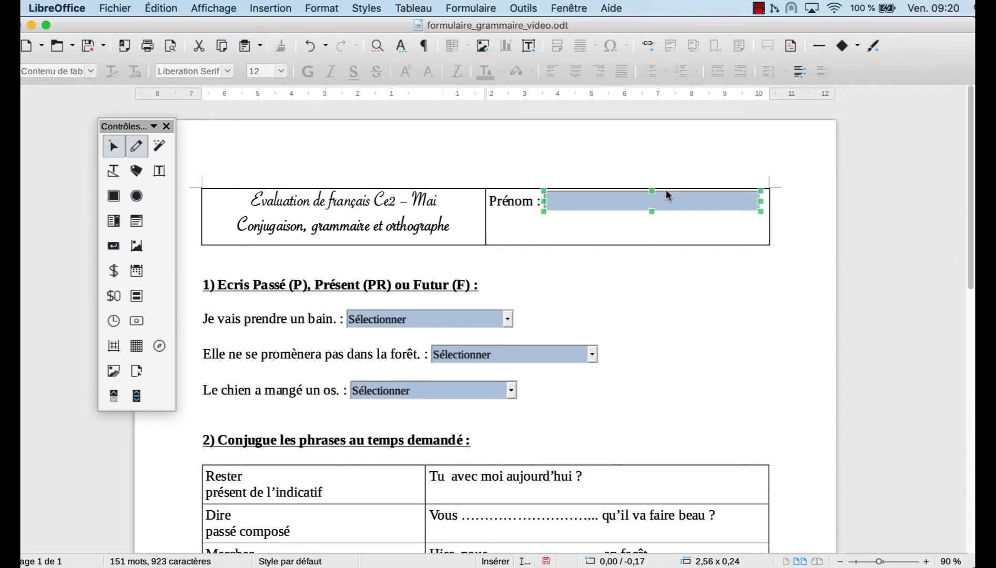
left_click(450, 476)
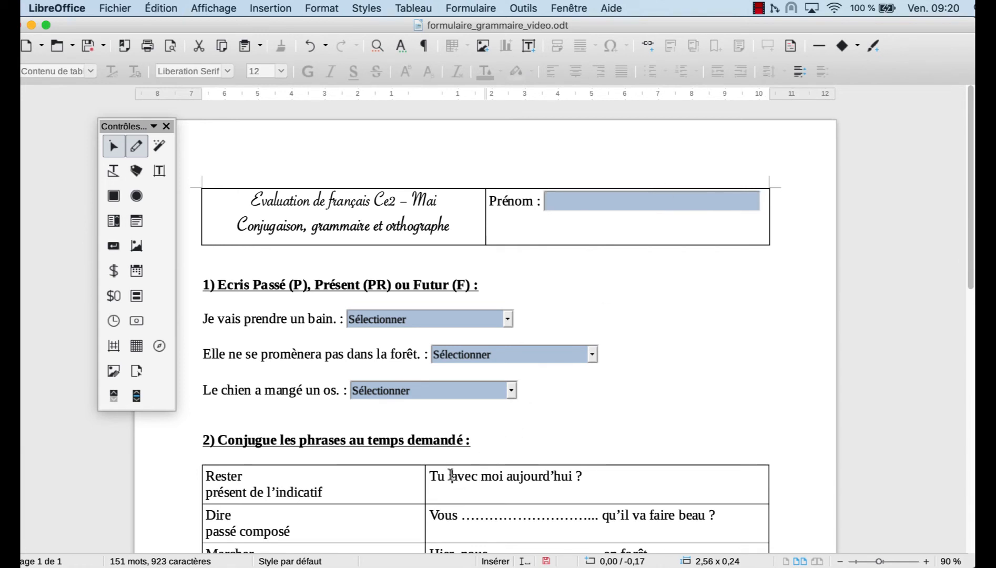
key("ctrl+v")
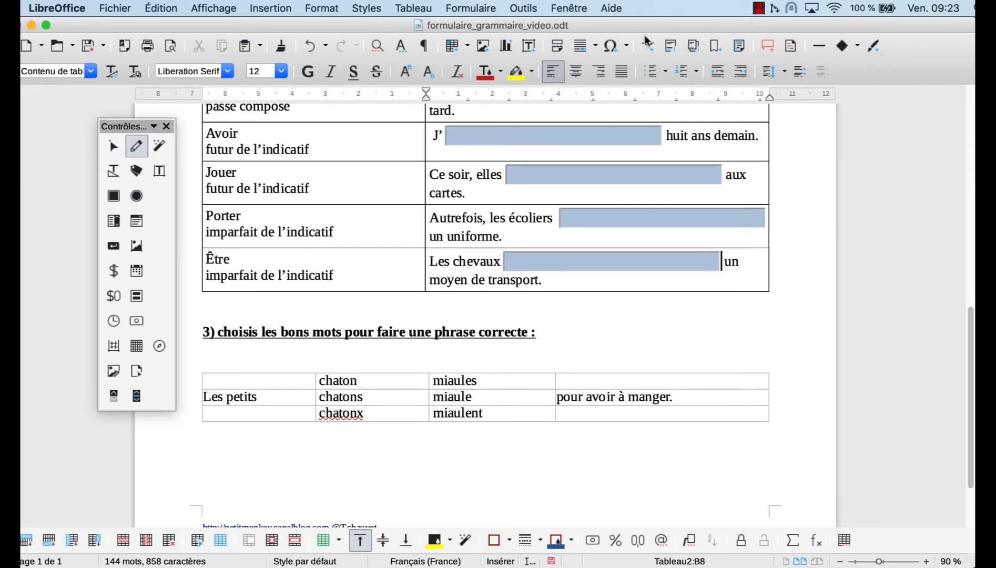
Step: Insert a check box control for the word choices chaton, chatons and chatonx in exercise 3
left_click(491, 9)
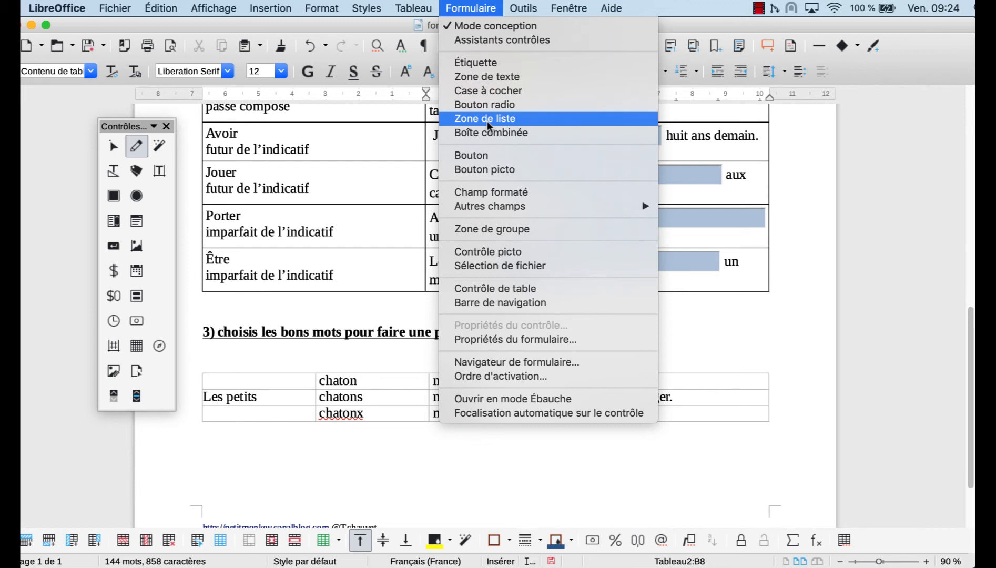
left_click(494, 93)
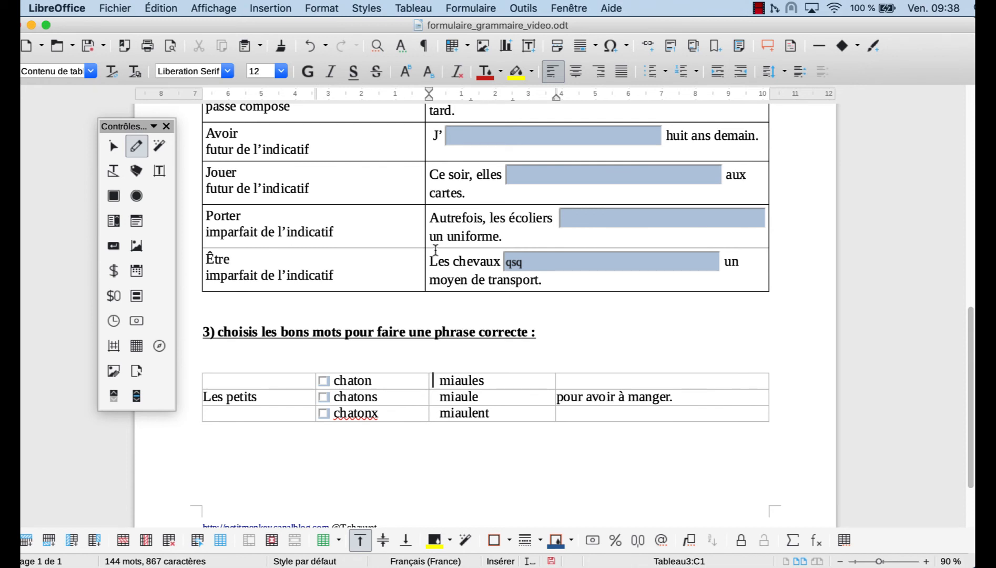
Step: Draw a small radio button, about 0.38 x 0.36 cm, in front of "miaules" in exercise 3
left_click(473, 9)
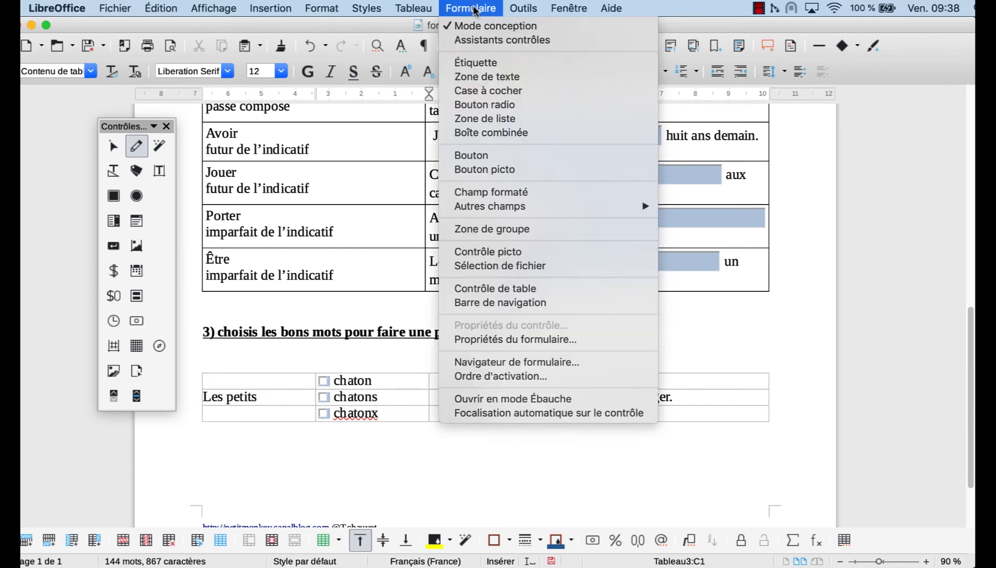
left_click(478, 105)
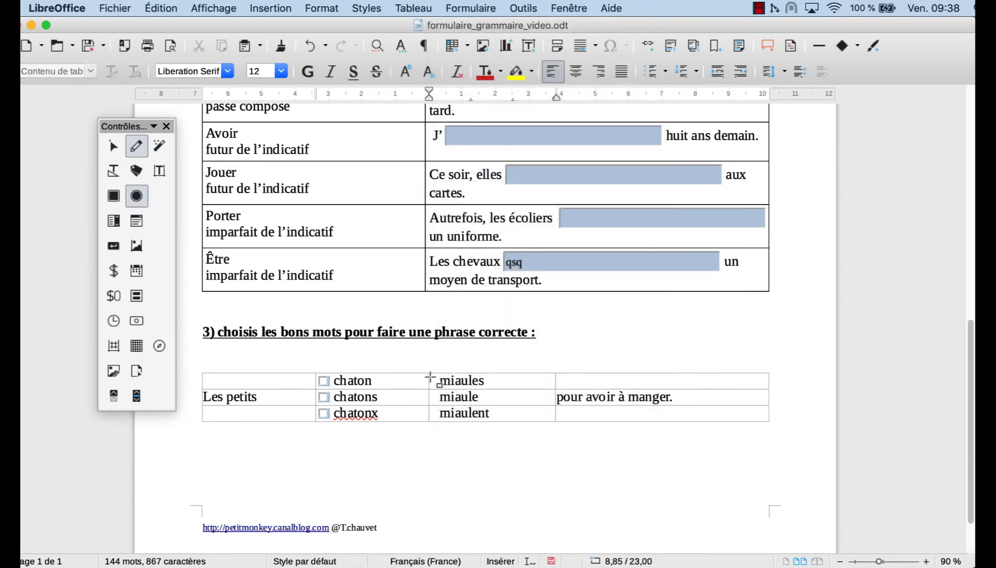
left_click_drag(430, 377, 445, 389)
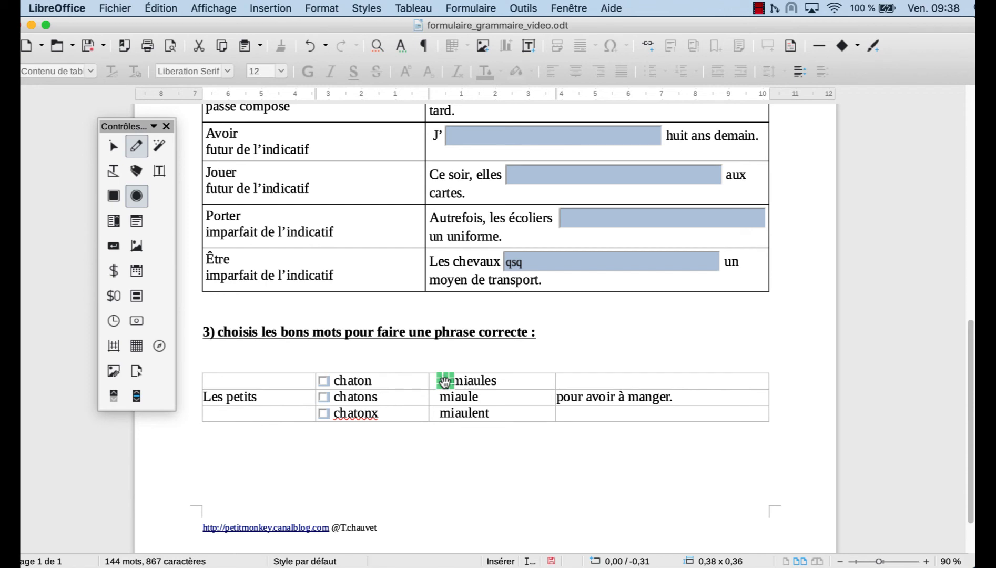
Step: Set the radio button's group name to miaule, look through its remaining properties and close them
double_click(445, 381)
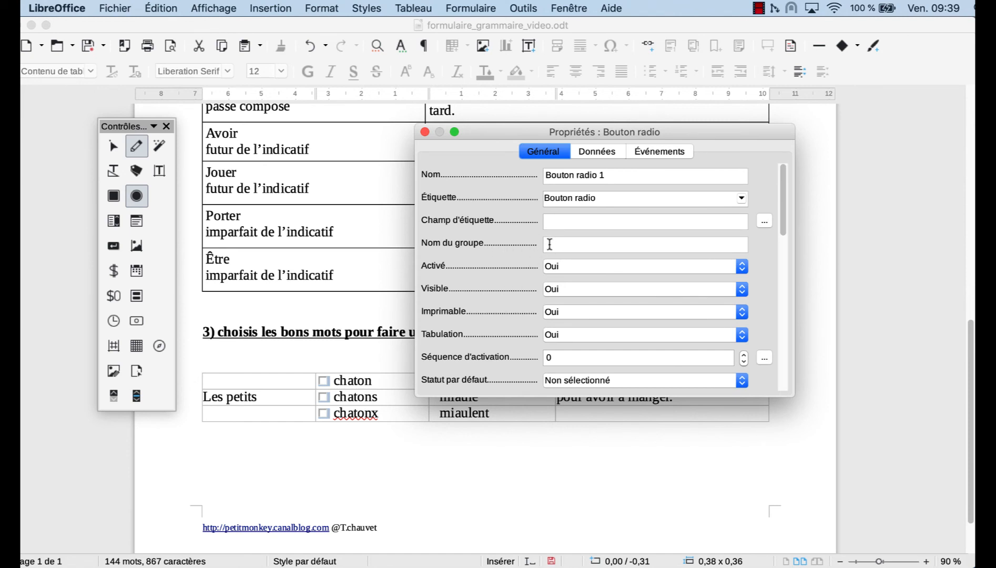
left_click(549, 244)
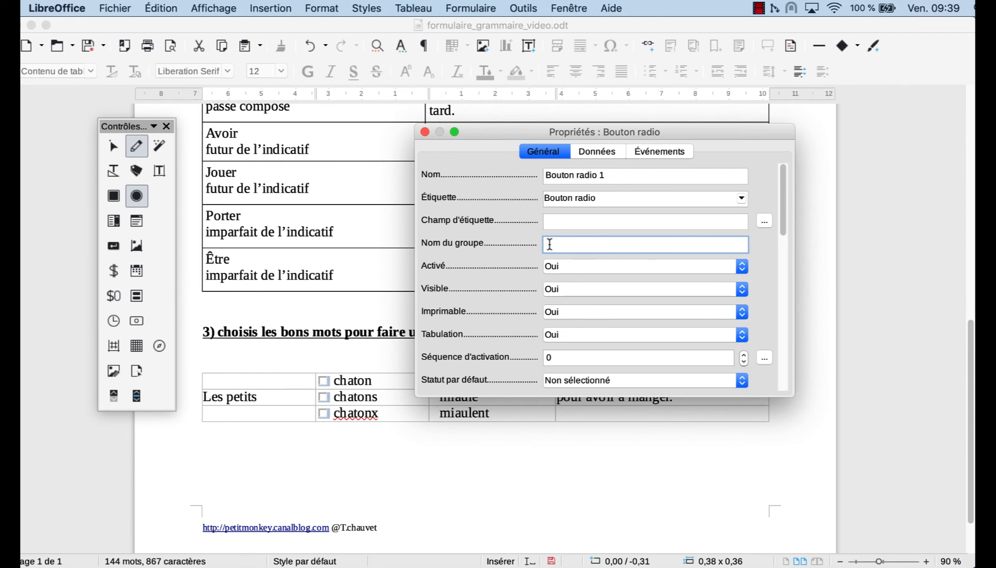
type("miaule")
scroll(504, 330, "down", 5)
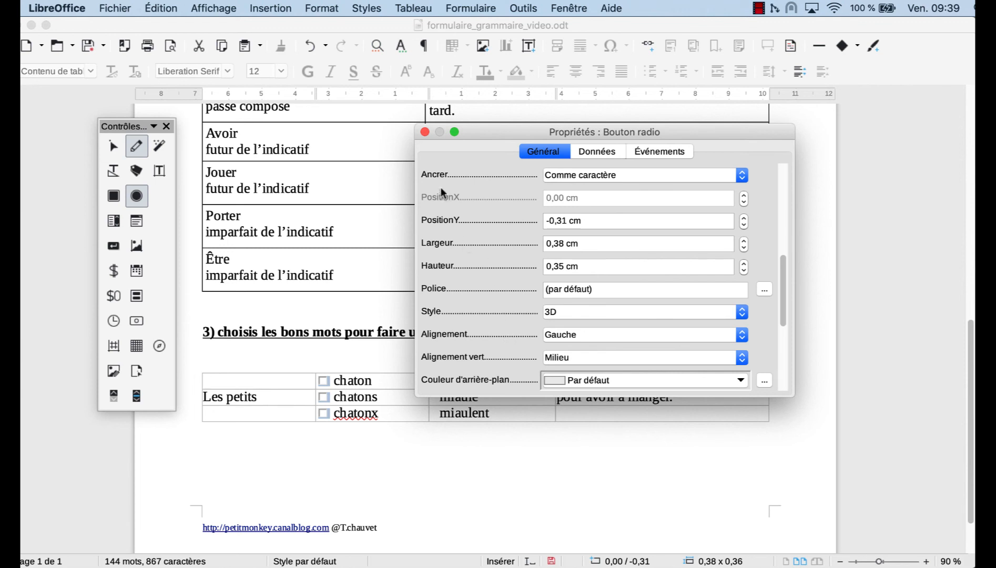
left_click(425, 132)
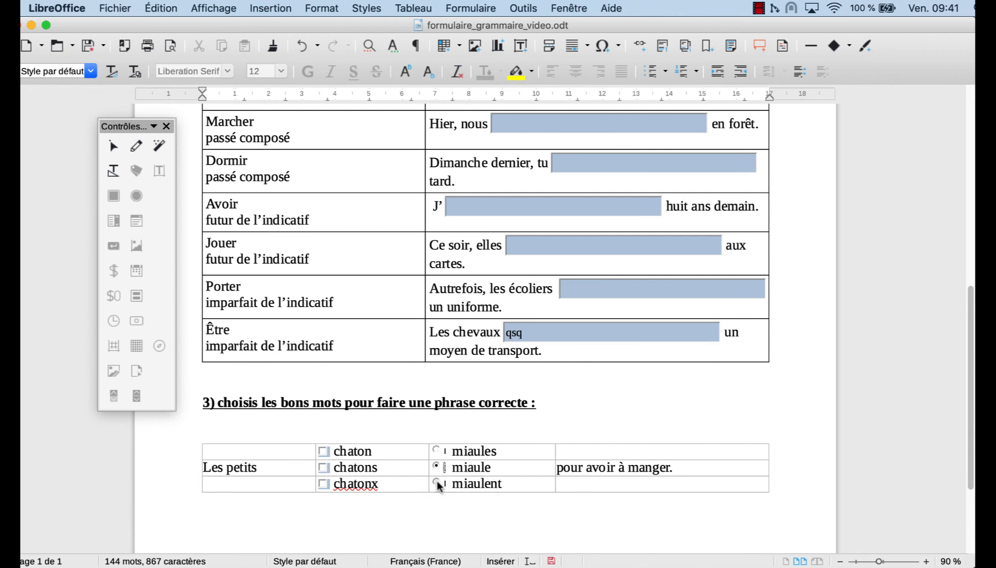
Step: Test the radio button group by selecting the miaules option
left_click(436, 451)
Step: Export the document as a hybrid PDF form named formulaire_grammaire_video in the Téléchargements folder
left_click(112, 9)
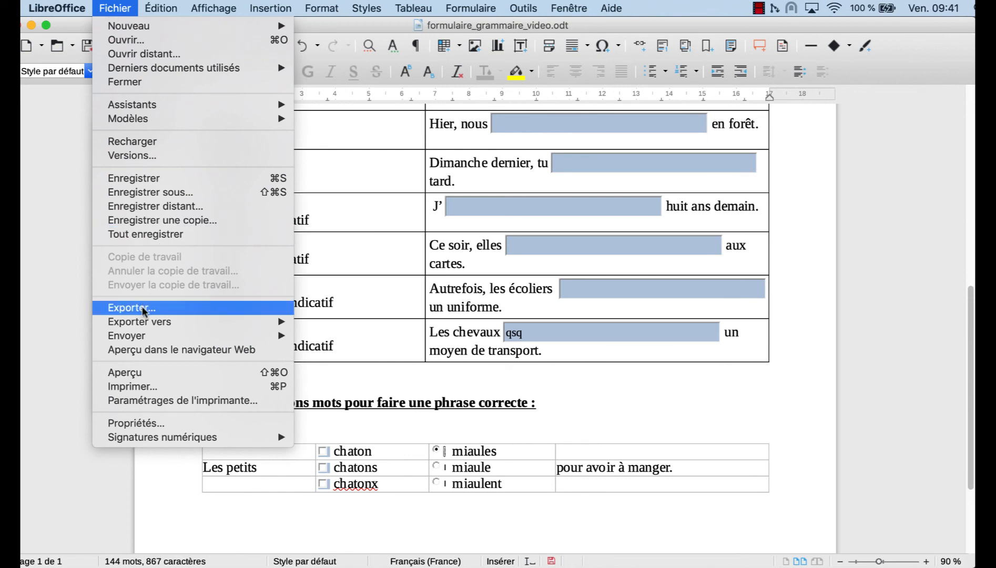
mouse_move(143, 324)
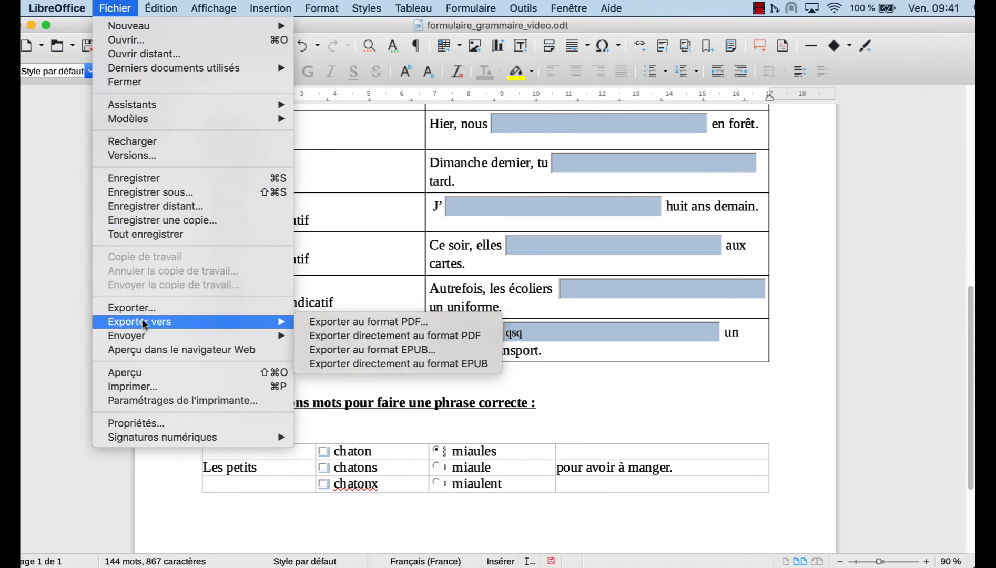
left_click(331, 320)
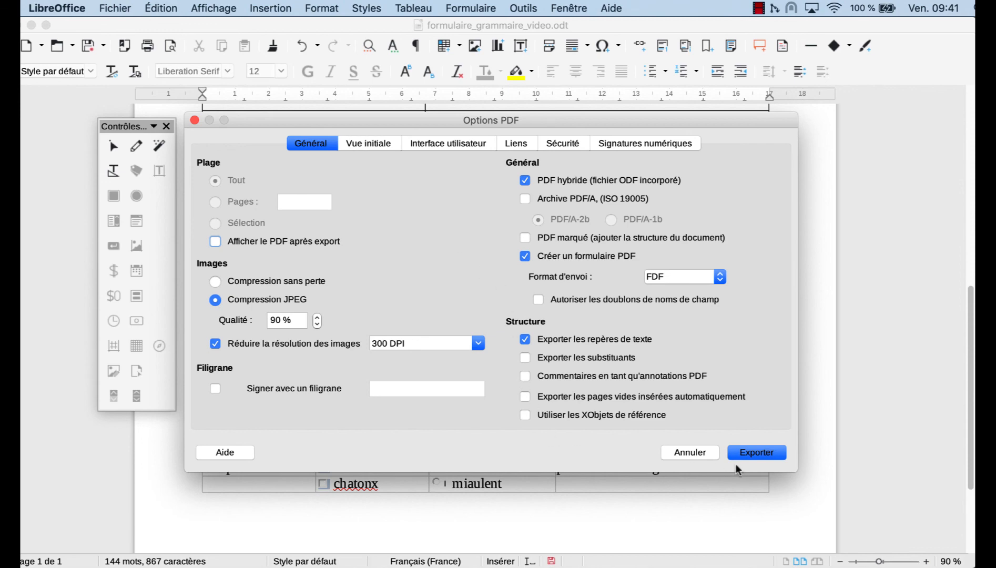
left_click(753, 455)
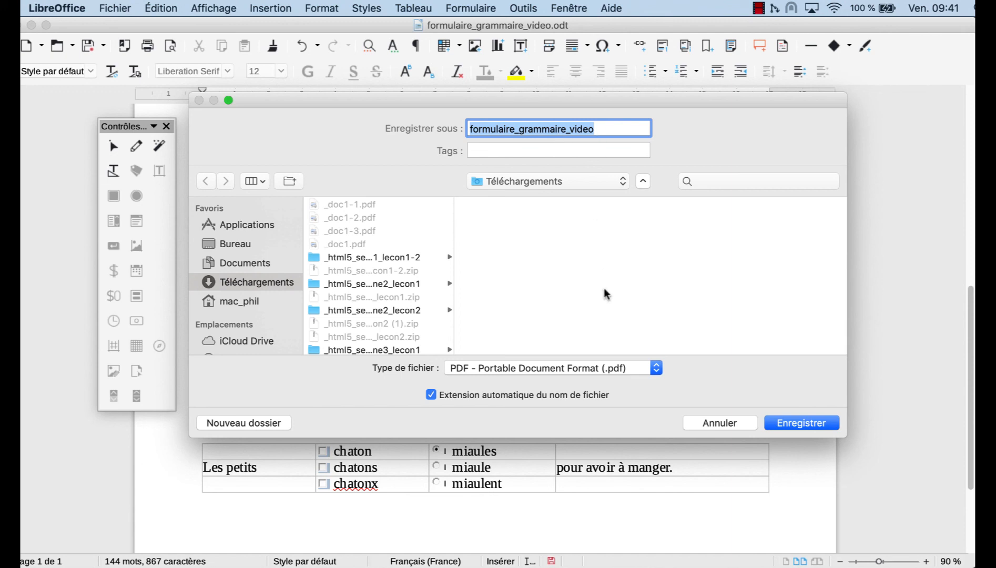
left_click(796, 422)
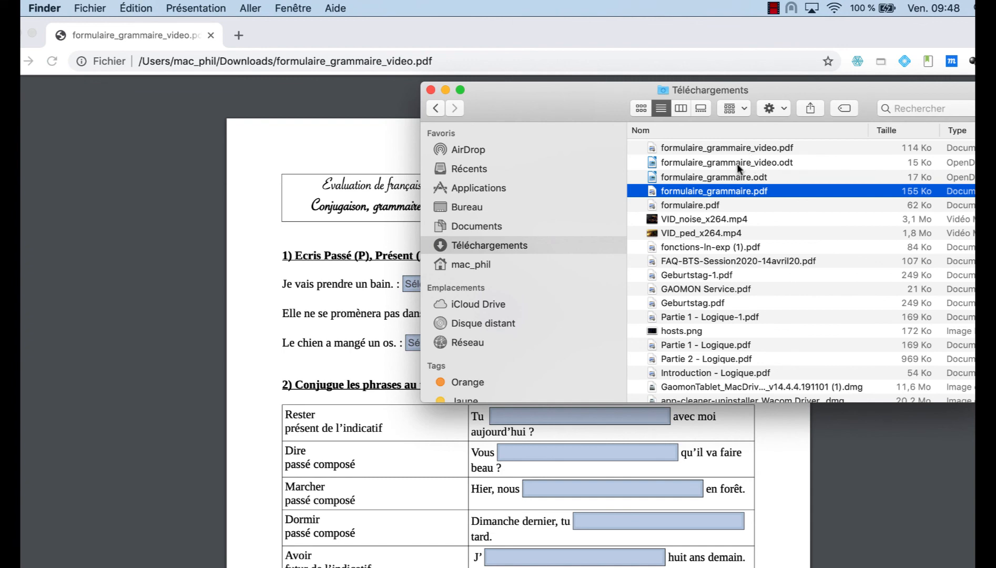
Step: Open formulaire_grammaire.pdf from the Téléchargements folder with Google Chrome
right_click(722, 192)
mouse_move(746, 212)
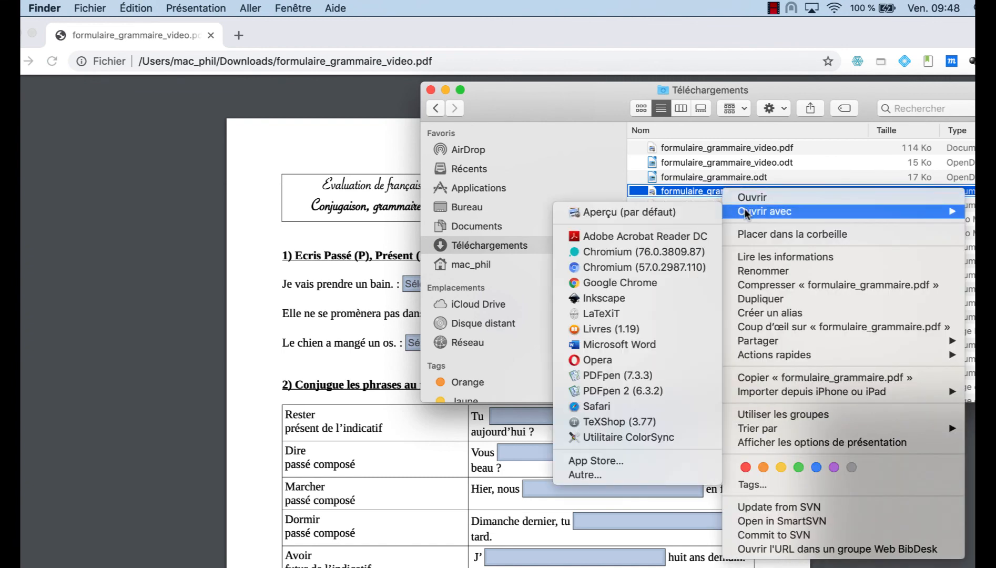
left_click(647, 283)
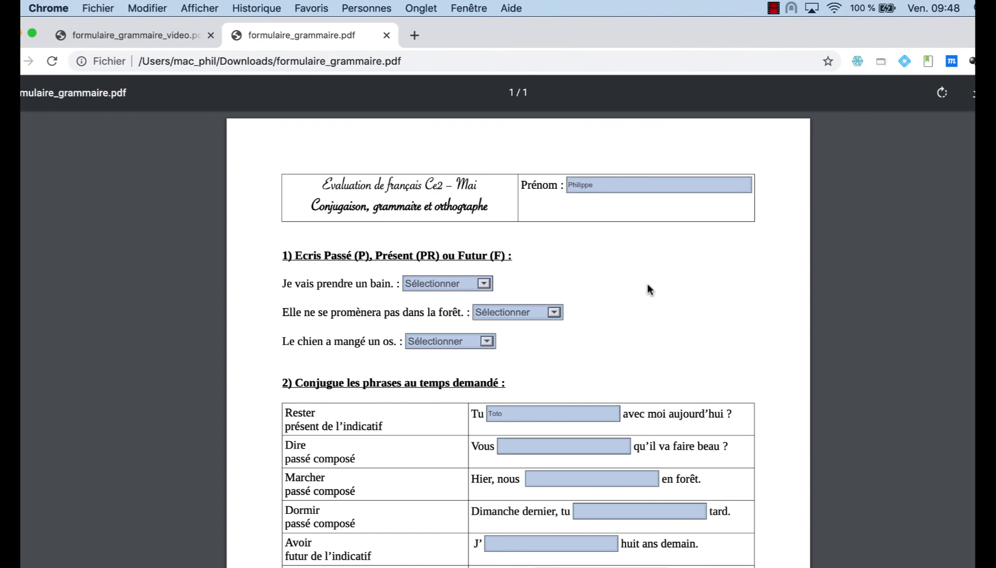
Step: Review the fields of the PDF form in Chrome and try the list box after "Elle ne se promènera pas dans la forêt. :"
scroll(647, 283, "down", 5)
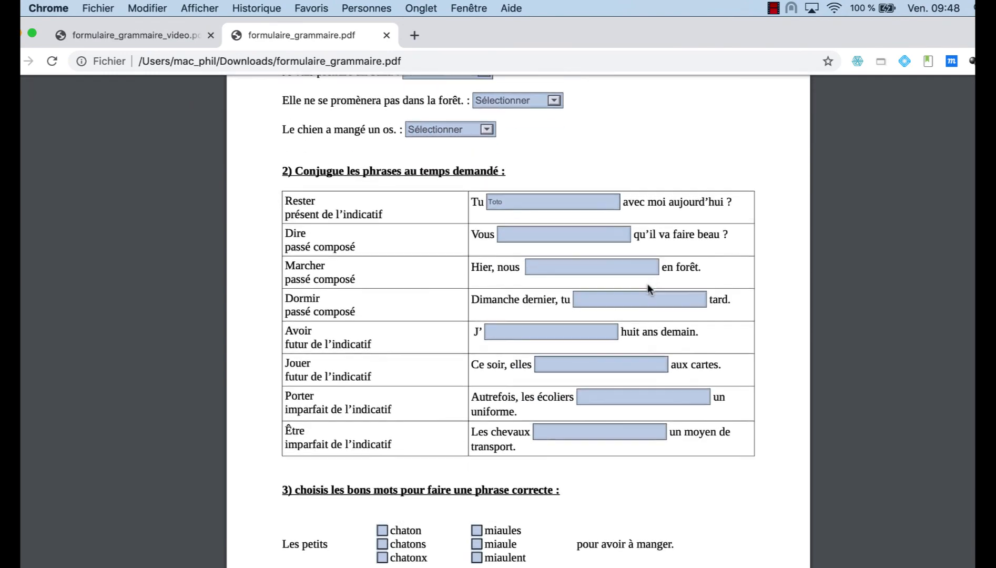
scroll(648, 283, "up", 2)
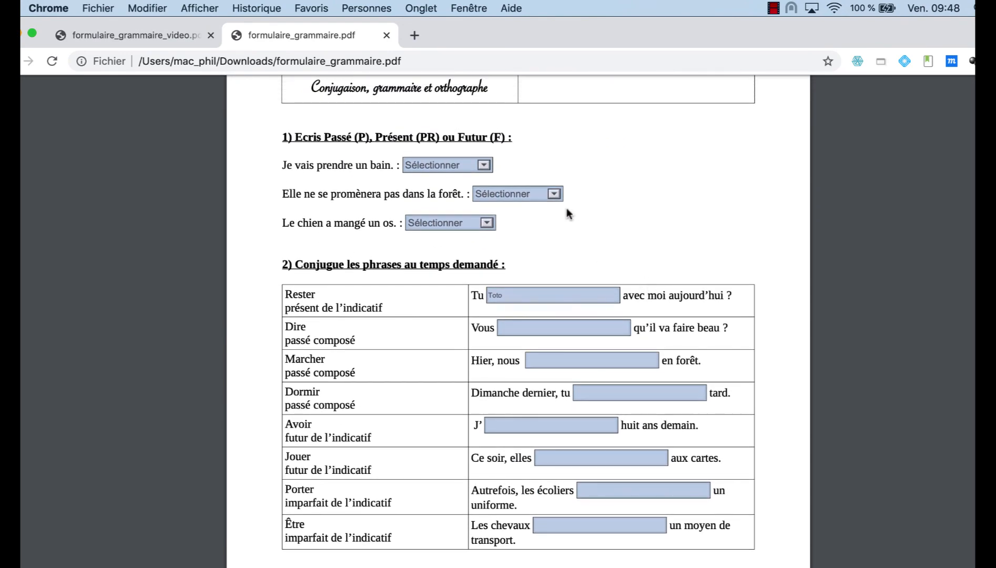
left_click(555, 195)
left_click(556, 195)
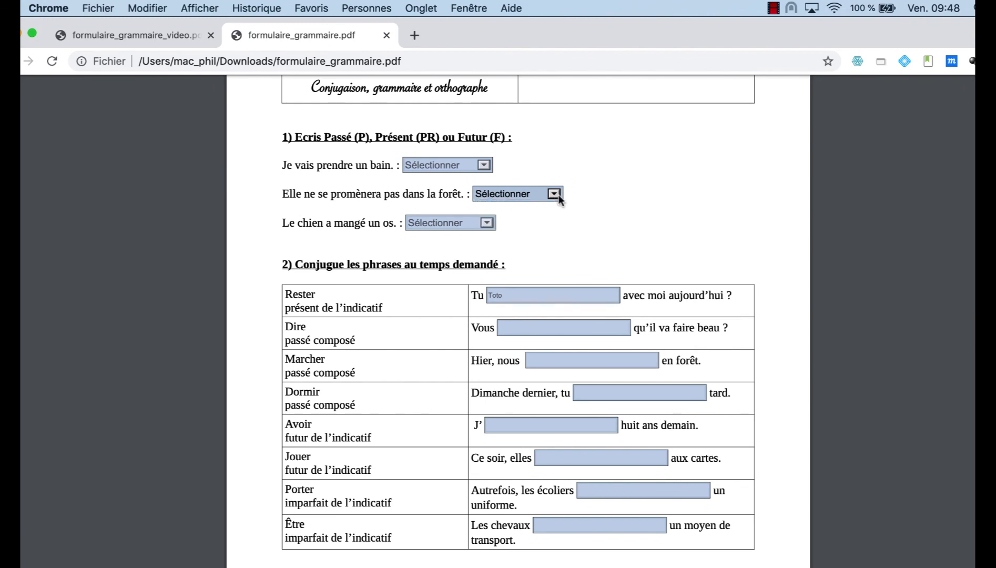
scroll(592, 214, "up", 3)
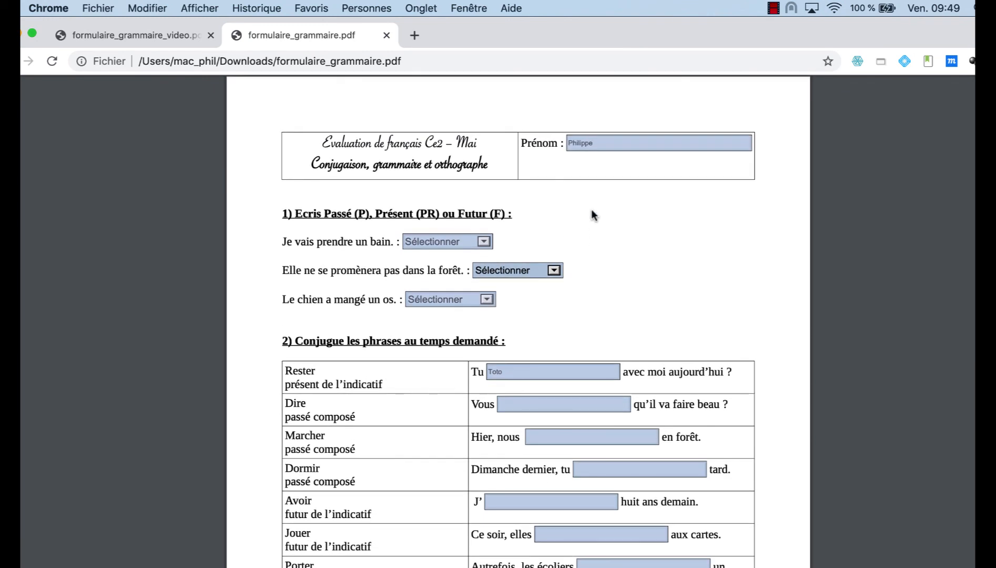
scroll(592, 213, "down", 8)
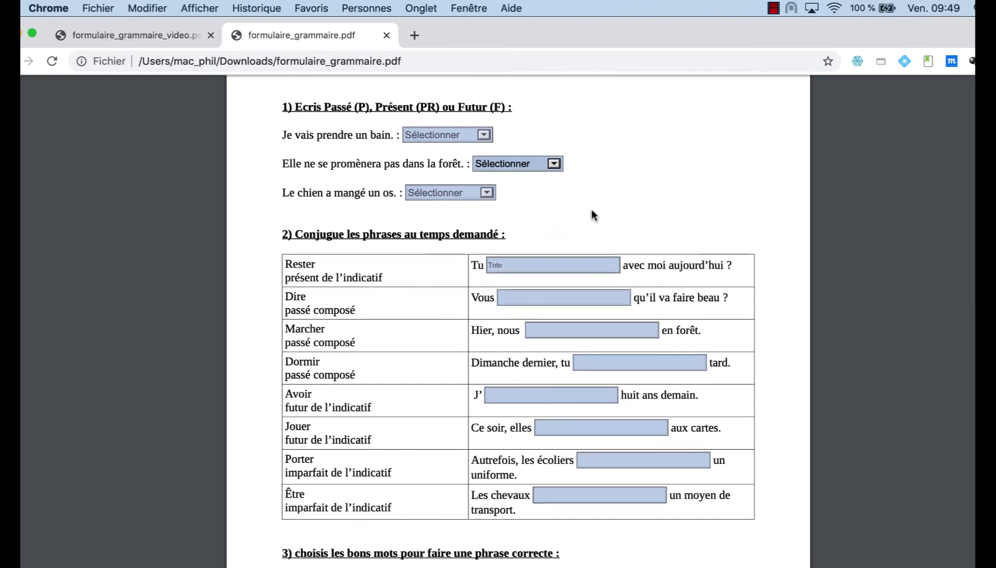